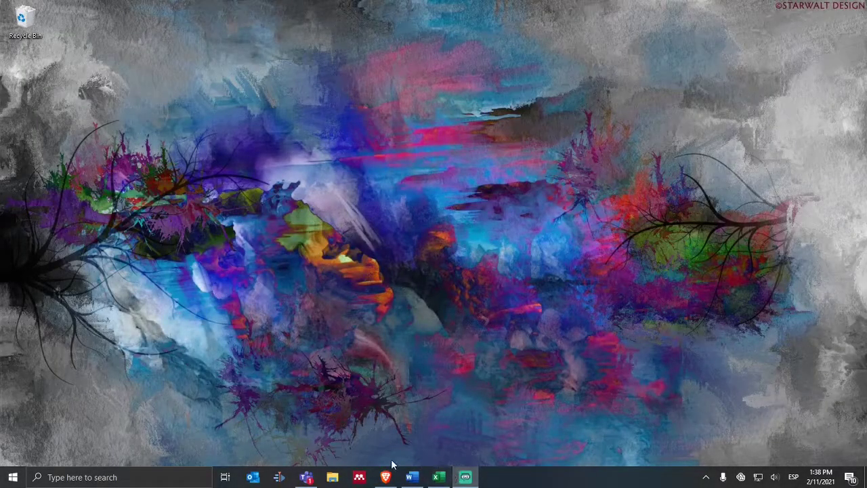
Step: Bring up the essay draft and show page 1 with the title placeholder, thesis and first heading
{"action": "left_click", "coordinate": [412, 477]}
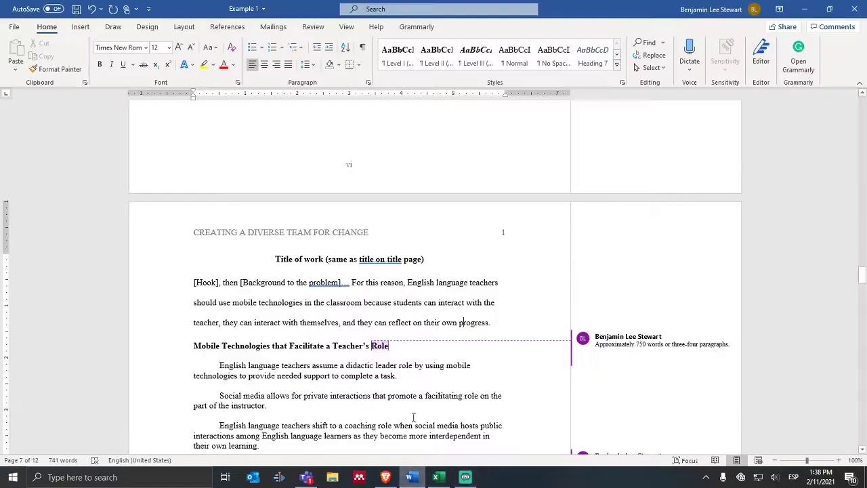
{"action": "scroll", "coordinate": [353, 260], "scroll_direction": "up", "scroll_amount": 3}
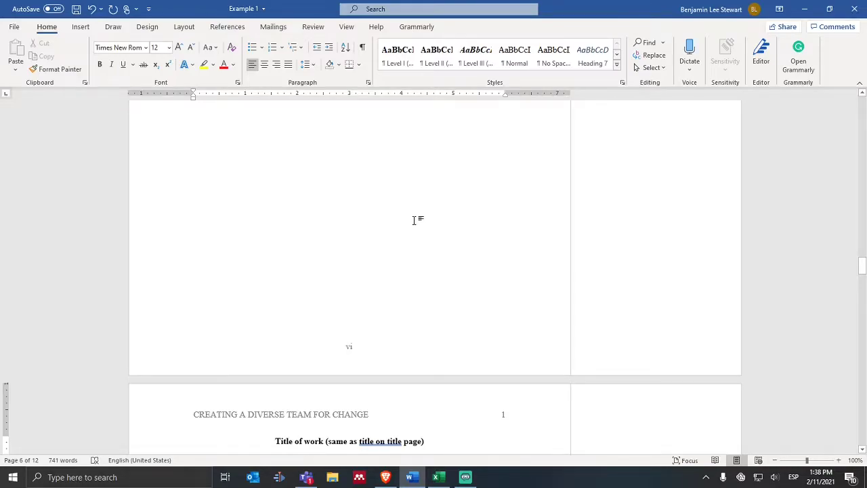
{"action": "scroll", "coordinate": [414, 290], "scroll_direction": "down", "scroll_amount": 5}
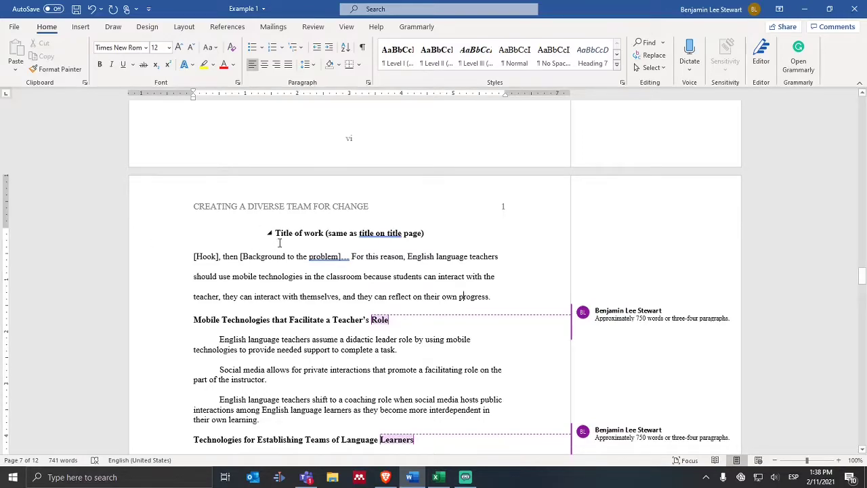
{"action": "left_click_drag", "start_coordinate": [292, 233], "coordinate": [424, 233]}
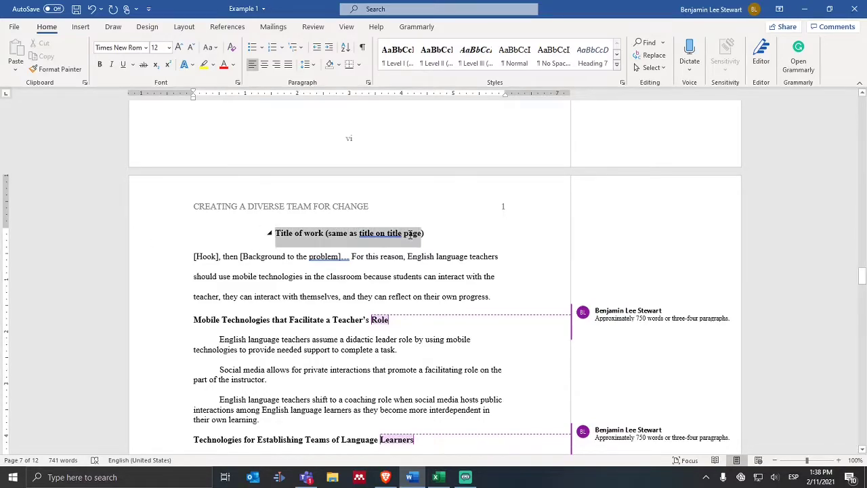
{"action": "left_click", "coordinate": [202, 256]}
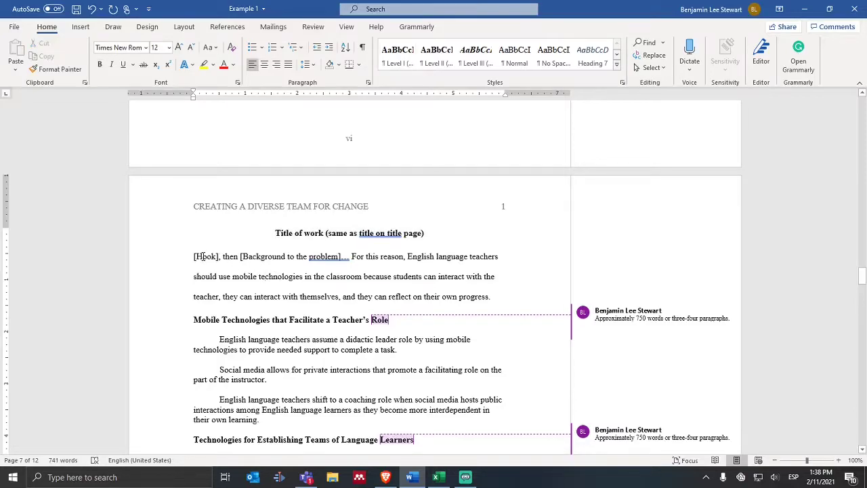
{"action": "left_click", "coordinate": [296, 256]}
{"action": "left_click_drag", "start_coordinate": [348, 253], "coordinate": [179, 256]}
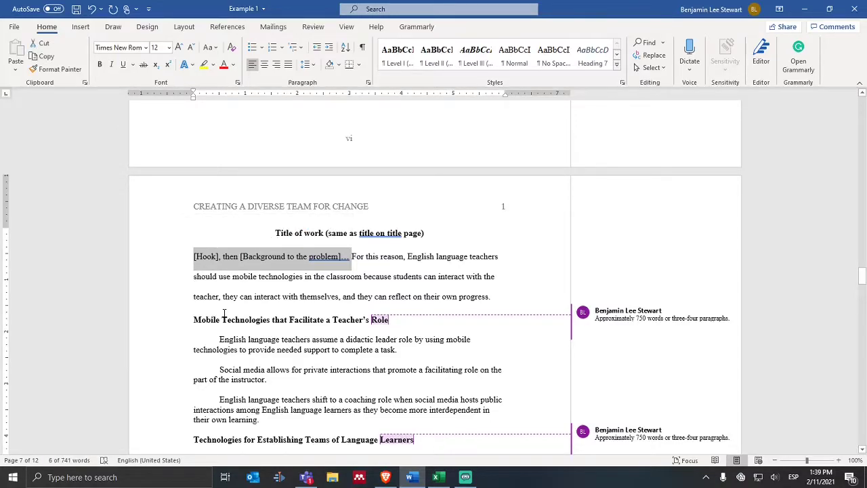
{"action": "left_click", "coordinate": [432, 278]}
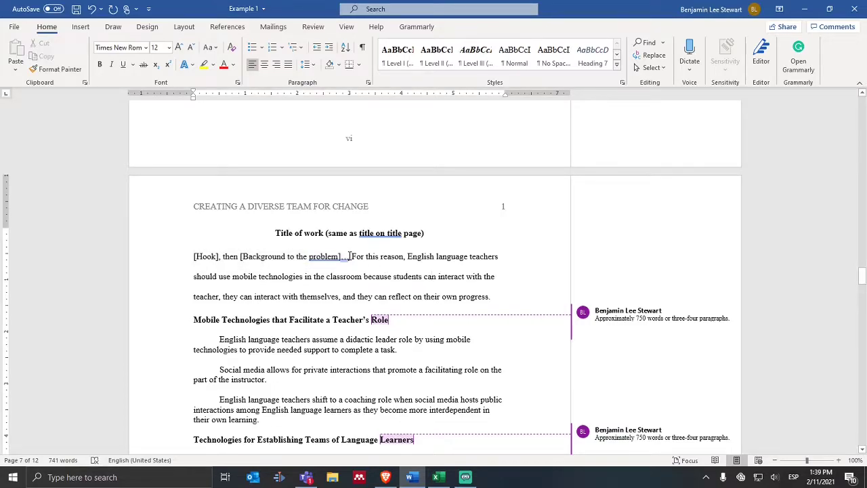
{"action": "left_click_drag", "start_coordinate": [338, 258], "coordinate": [499, 296]}
{"action": "left_click", "coordinate": [420, 256]}
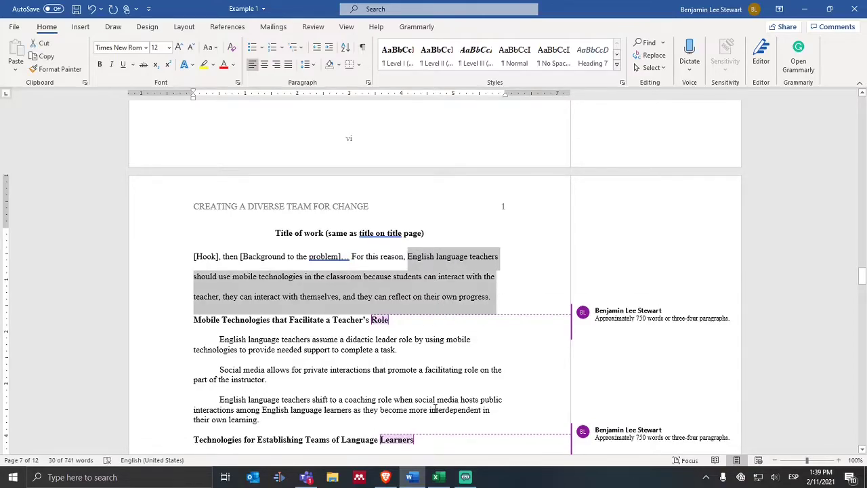
{"action": "left_click", "coordinate": [454, 298]}
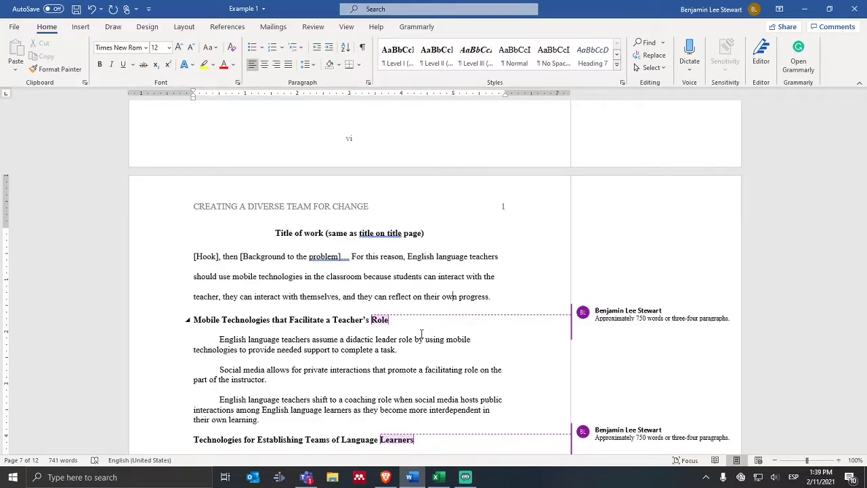
{"action": "scroll", "coordinate": [422, 333], "scroll_direction": "up", "scroll_amount": 1}
{"action": "left_click_drag", "start_coordinate": [394, 303], "coordinate": [496, 338]}
{"action": "left_click", "coordinate": [223, 322]}
{"action": "left_click", "coordinate": [355, 322]}
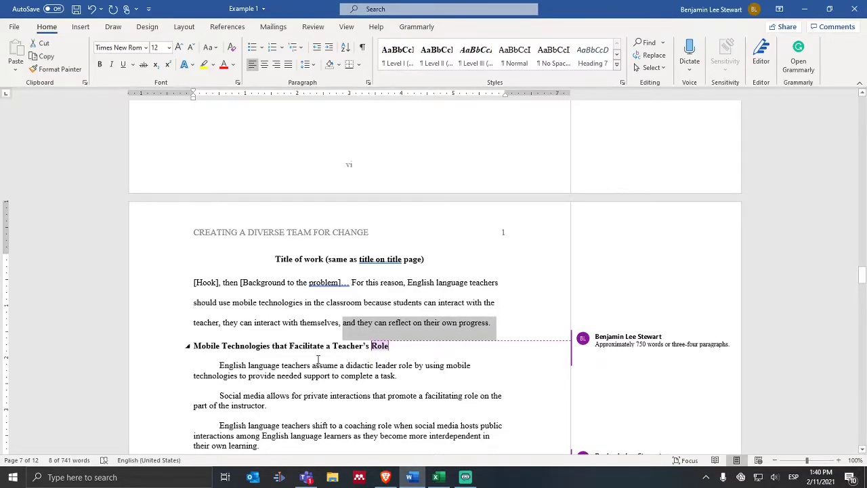
{"action": "left_click", "coordinate": [292, 345]}
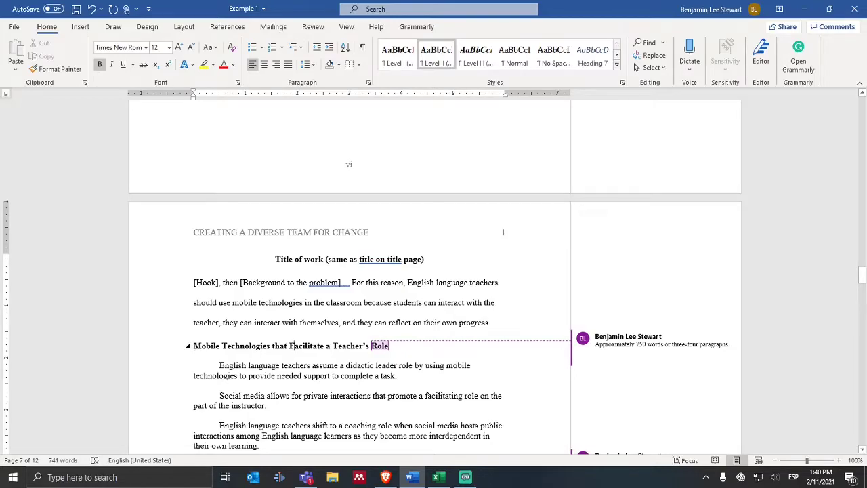
{"action": "left_click_drag", "start_coordinate": [195, 346], "coordinate": [388, 347]}
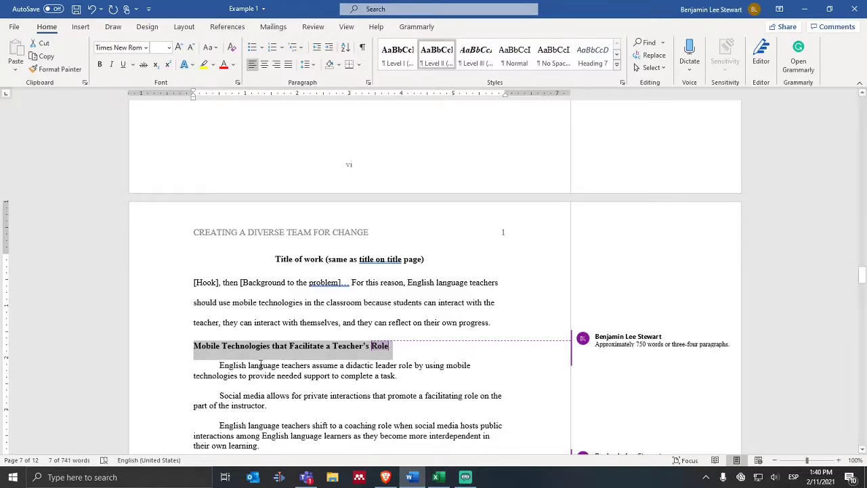
{"action": "left_click", "coordinate": [269, 349]}
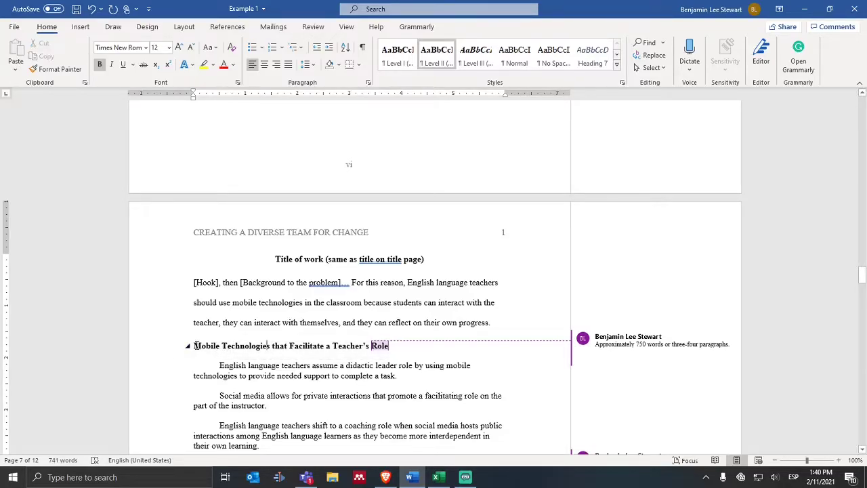
{"action": "left_click_drag", "start_coordinate": [194, 346], "coordinate": [389, 348]}
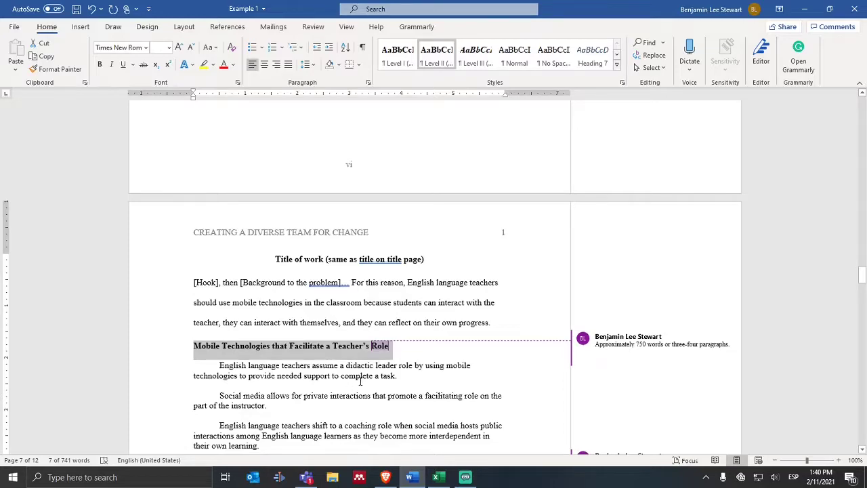
{"action": "left_click", "coordinate": [235, 347]}
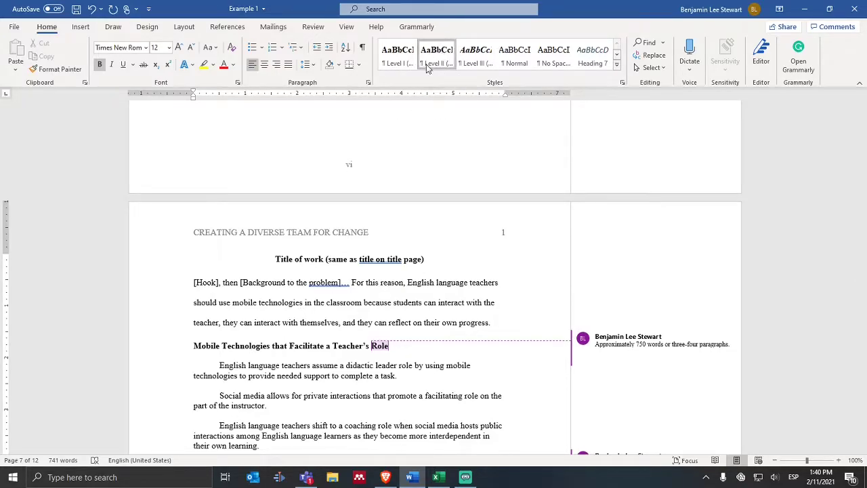
{"action": "mouse_move", "coordinate": [187, 345]}
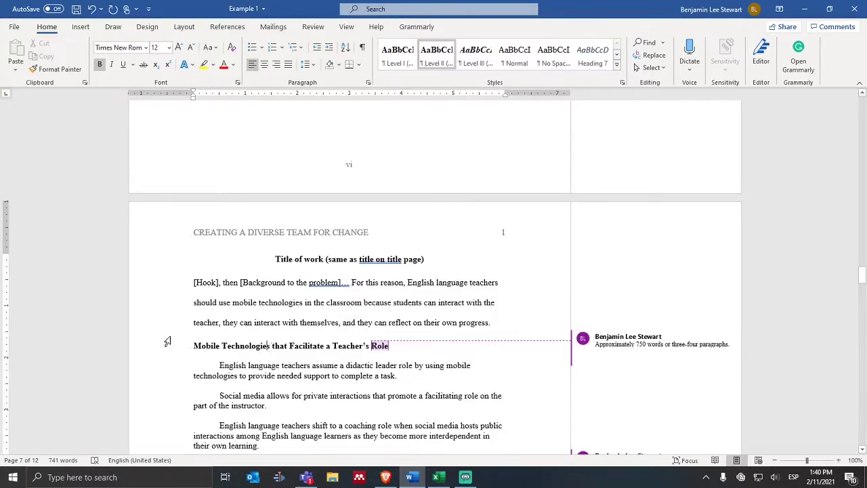
{"action": "left_click_drag", "start_coordinate": [194, 345], "coordinate": [388, 344]}
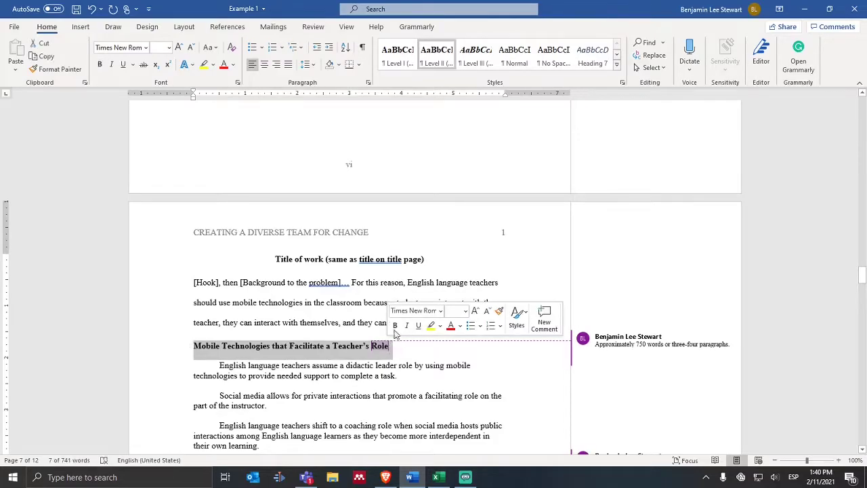
{"action": "left_click", "coordinate": [297, 321]}
{"action": "scroll", "coordinate": [387, 315], "scroll_direction": "down", "scroll_amount": 4}
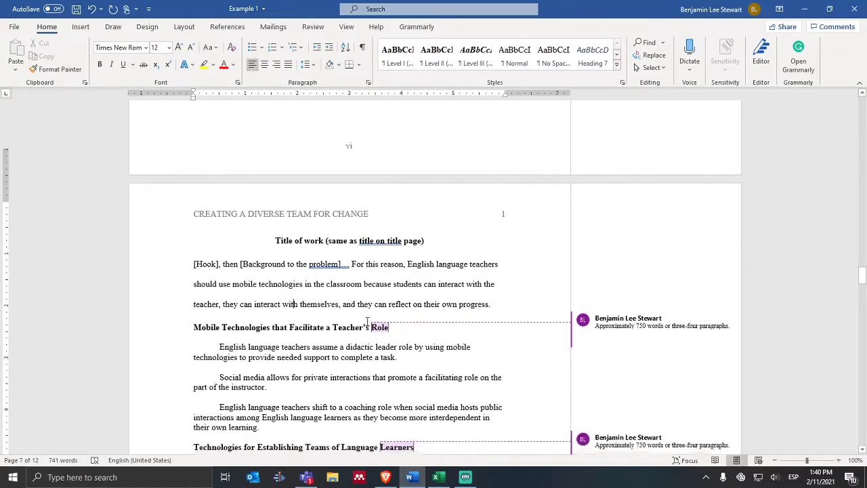
{"action": "left_click_drag", "start_coordinate": [197, 335], "coordinate": [414, 336]}
{"action": "scroll", "coordinate": [466, 186], "scroll_direction": "up", "scroll_amount": 1}
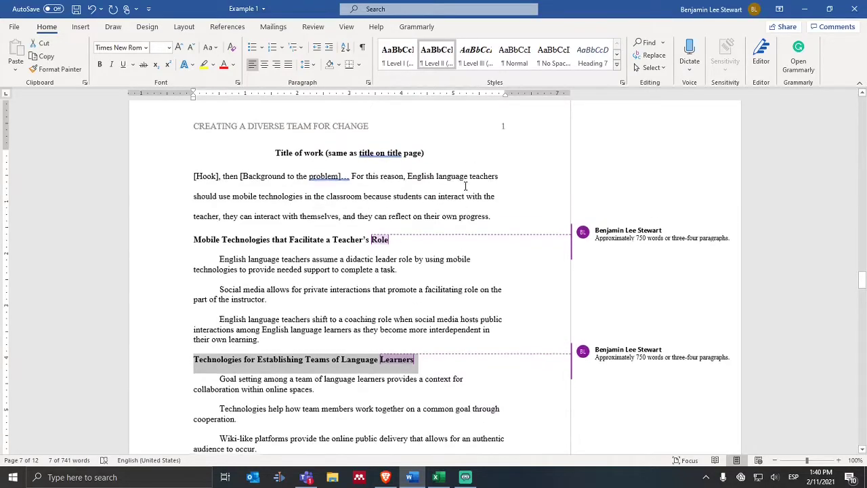
{"action": "left_click_drag", "start_coordinate": [223, 218], "coordinate": [308, 224]}
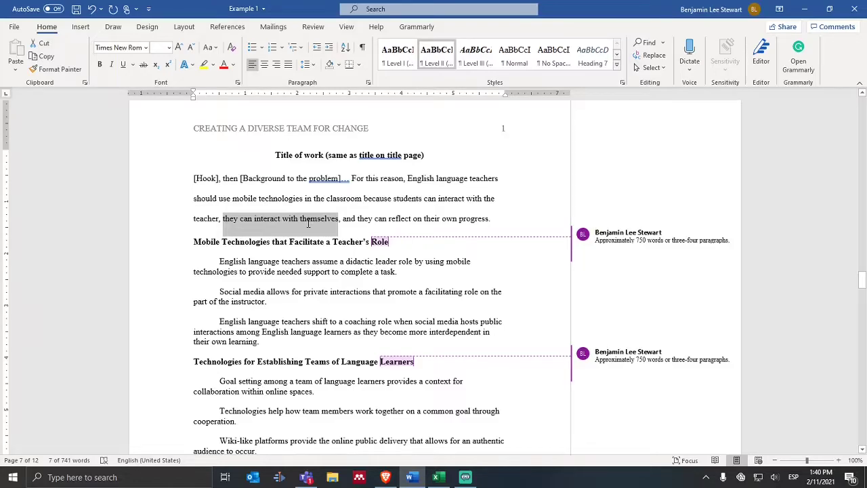
{"action": "scroll", "coordinate": [405, 175], "scroll_direction": "down", "scroll_amount": 2}
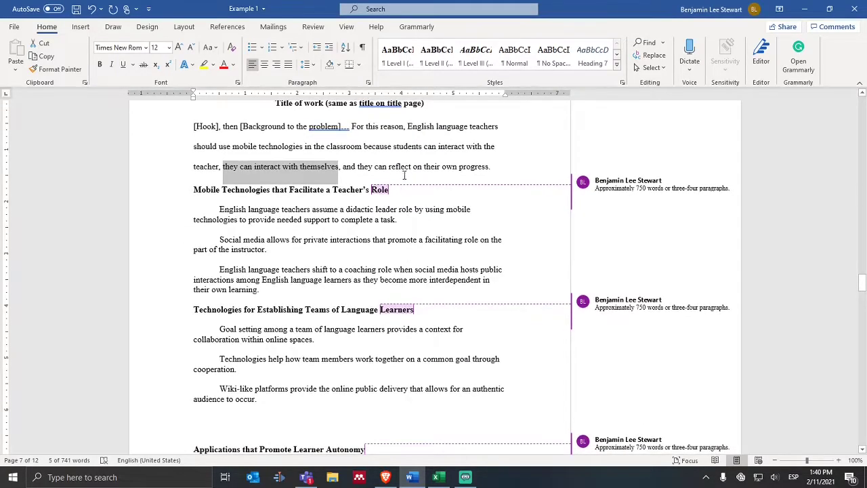
{"action": "scroll", "coordinate": [404, 175], "scroll_direction": "down", "scroll_amount": 5}
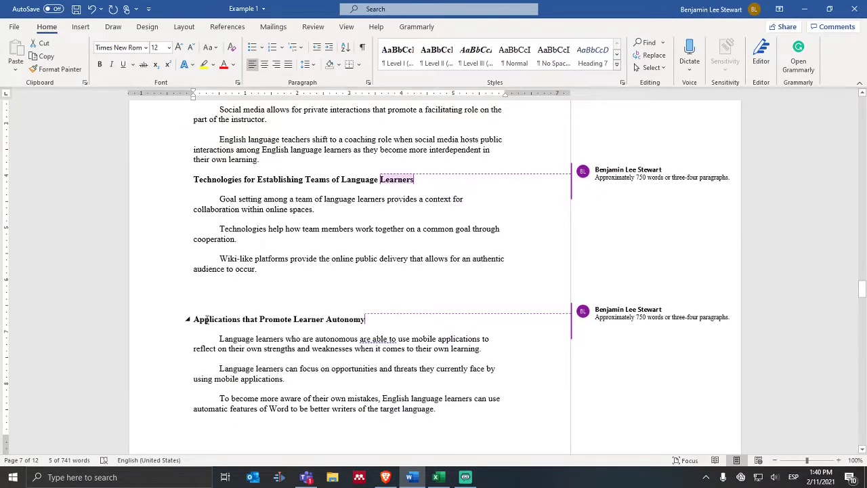
{"action": "left_click_drag", "start_coordinate": [207, 319], "coordinate": [365, 319]}
{"action": "scroll", "coordinate": [405, 244], "scroll_direction": "up", "scroll_amount": 6}
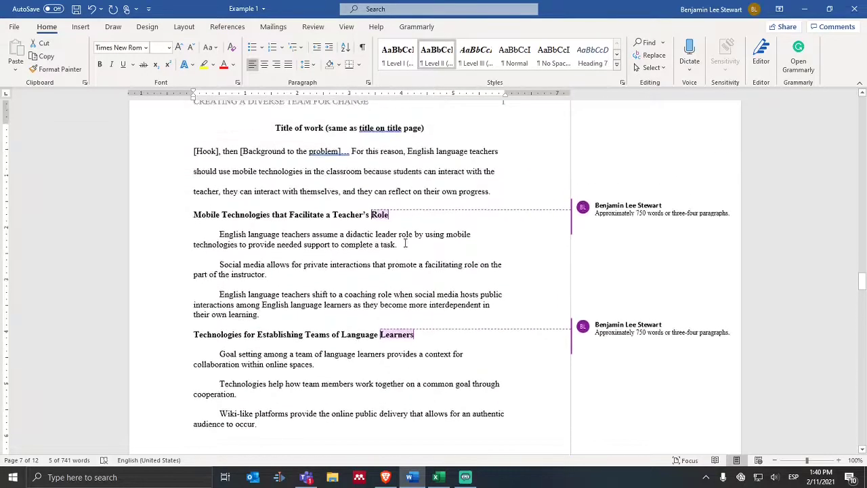
{"action": "left_click", "coordinate": [468, 192]}
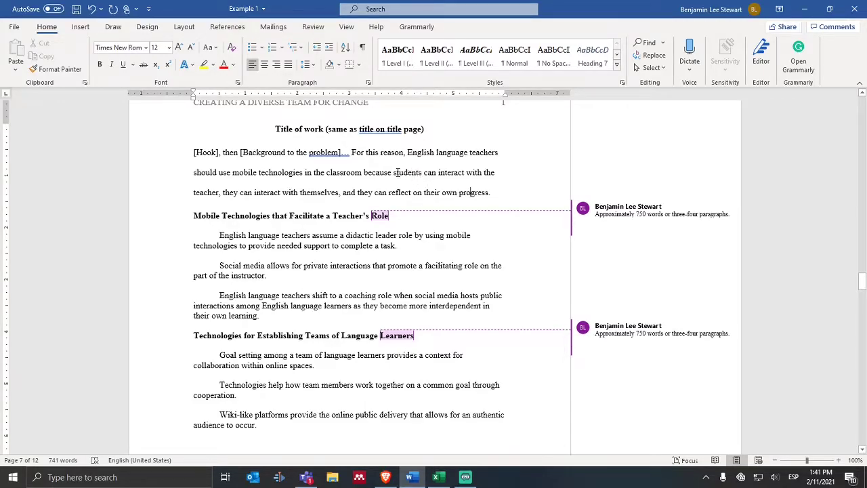
{"action": "left_click_drag", "start_coordinate": [393, 172], "coordinate": [297, 220]}
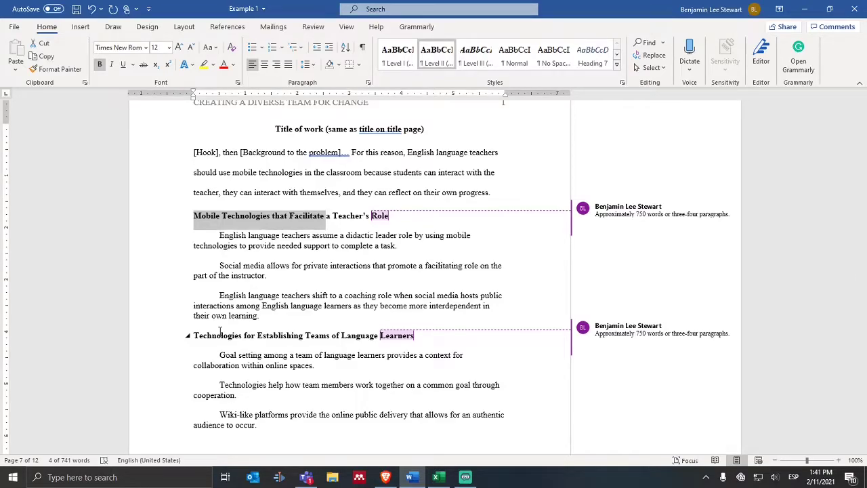
{"action": "left_click", "coordinate": [351, 216]}
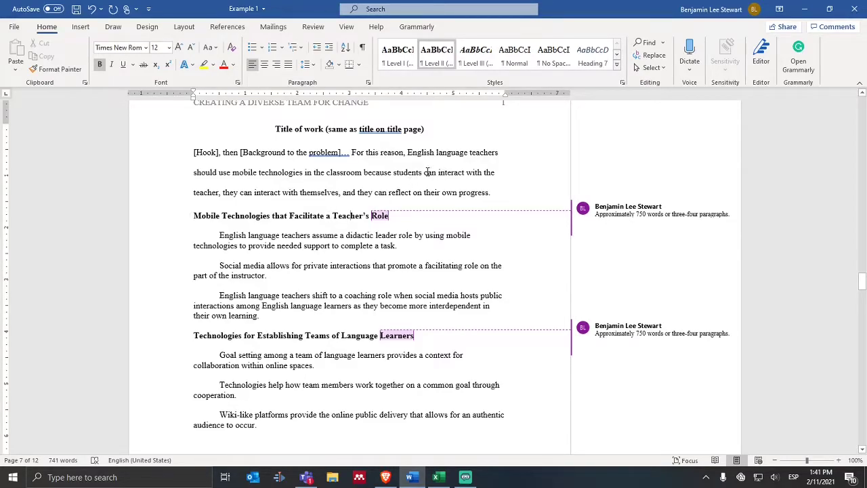
{"action": "left_click_drag", "start_coordinate": [426, 171], "coordinate": [214, 190]}
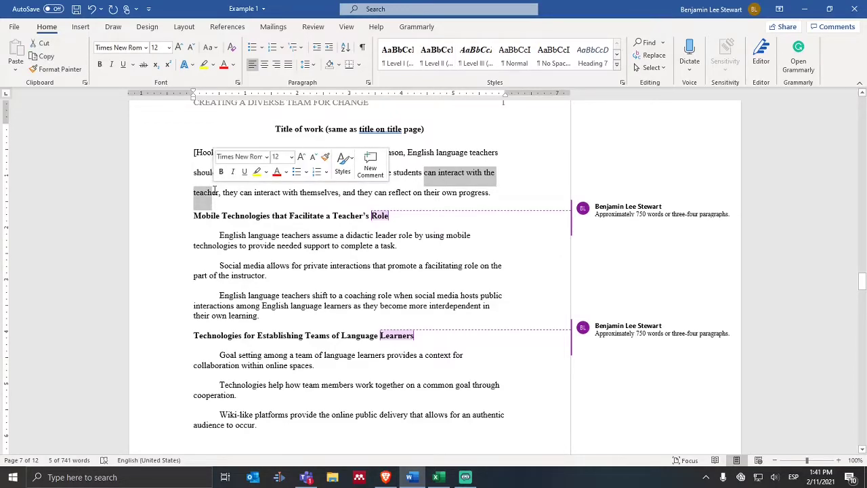
{"action": "left_click", "coordinate": [264, 233]}
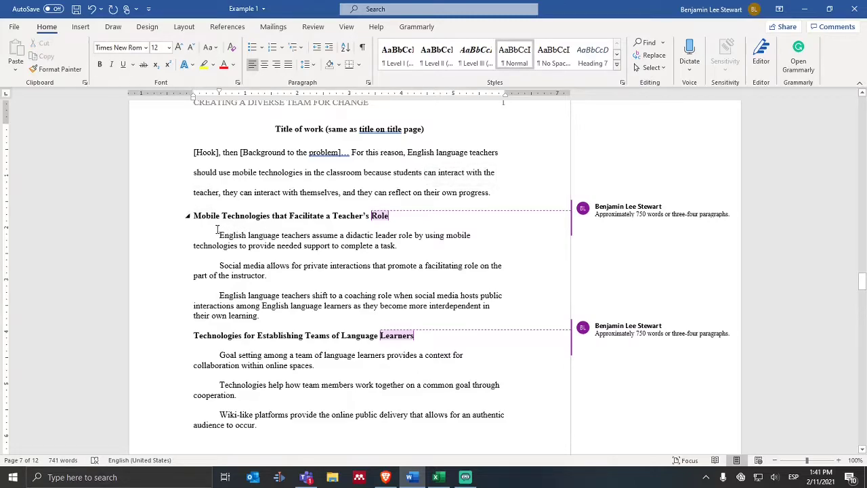
{"action": "left_click_drag", "start_coordinate": [217, 234], "coordinate": [242, 251]}
{"action": "left_click_drag", "start_coordinate": [267, 325], "coordinate": [267, 325]}
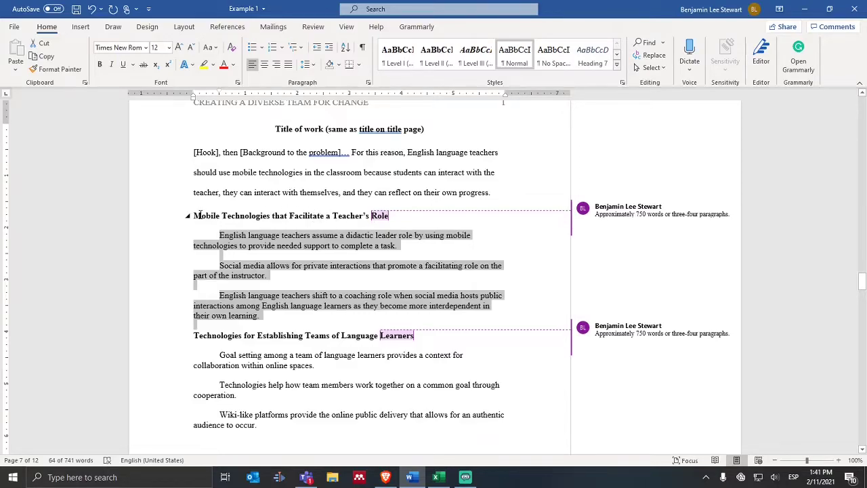
{"action": "left_click", "coordinate": [258, 239]}
{"action": "left_click_drag", "start_coordinate": [240, 192], "coordinate": [338, 193]}
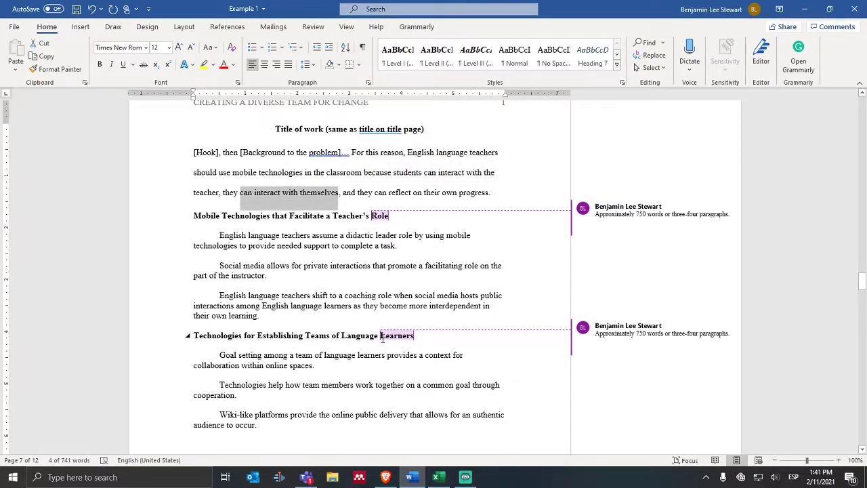
{"action": "left_click", "coordinate": [290, 341]}
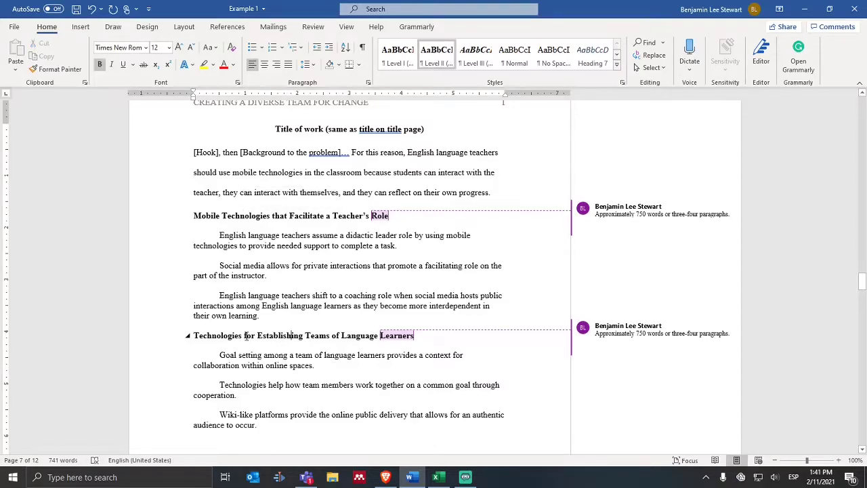
{"action": "left_click_drag", "start_coordinate": [256, 335], "coordinate": [339, 340]}
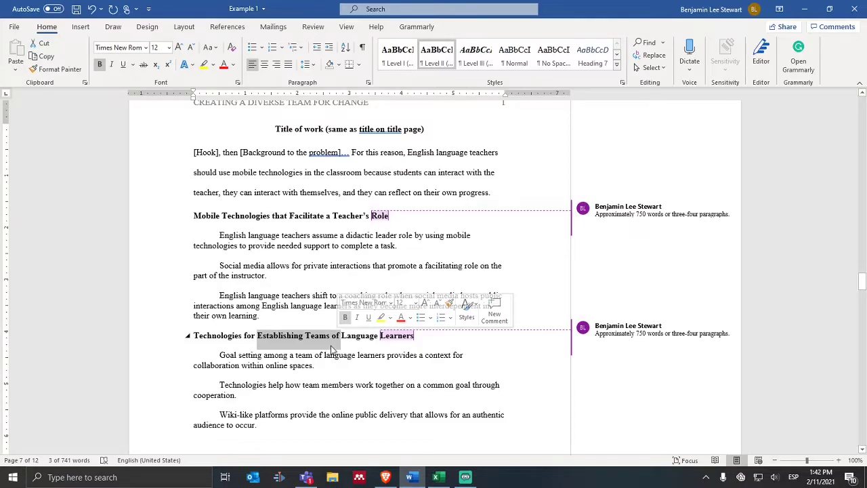
{"action": "left_click", "coordinate": [271, 175]}
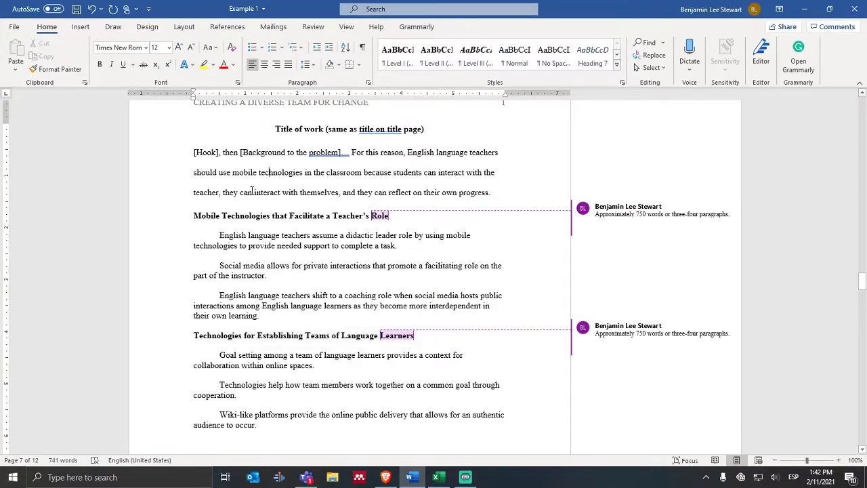
{"action": "left_click_drag", "start_coordinate": [223, 193], "coordinate": [332, 193]}
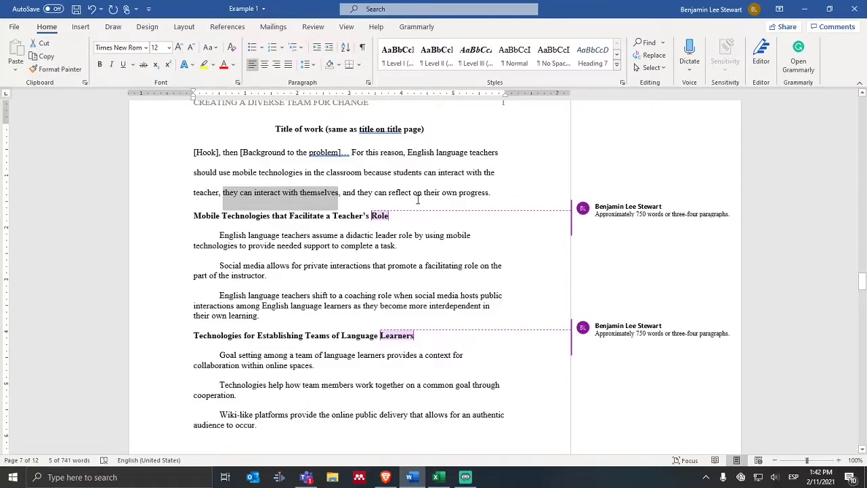
{"action": "left_click", "coordinate": [314, 282]}
{"action": "scroll", "coordinate": [313, 281], "scroll_direction": "down", "scroll_amount": 4}
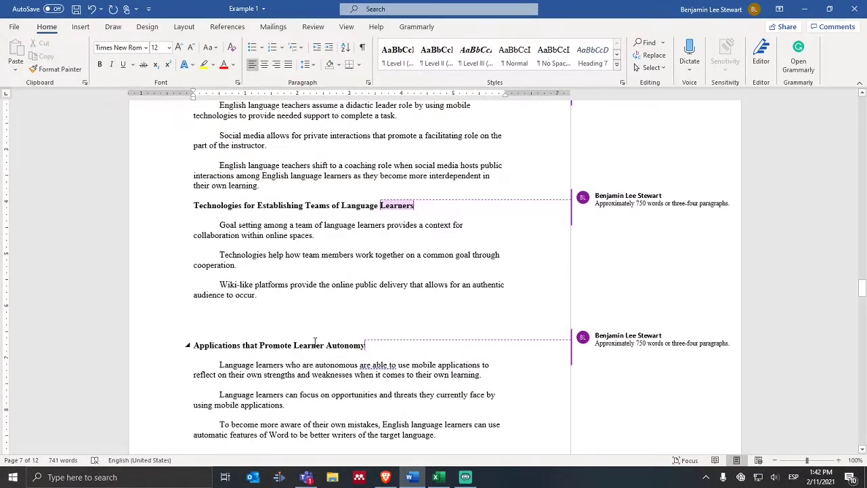
{"action": "left_click_drag", "start_coordinate": [310, 344], "coordinate": [352, 342]}
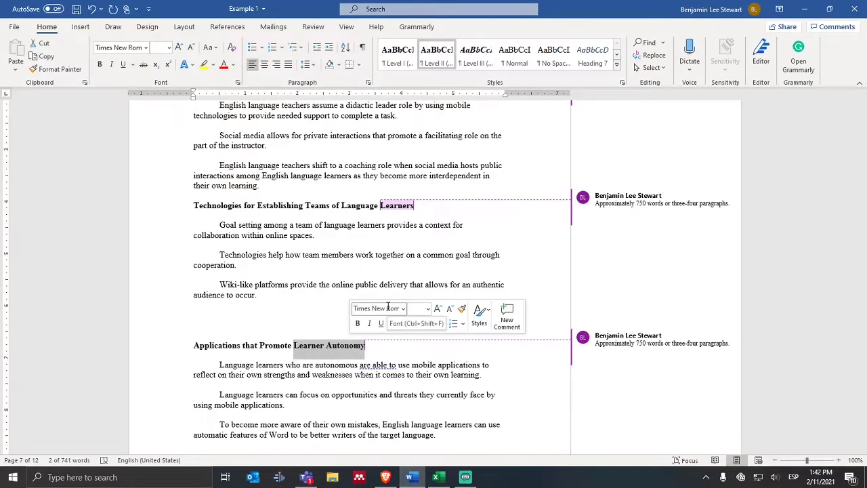
{"action": "scroll", "coordinate": [384, 277], "scroll_direction": "up", "scroll_amount": 5}
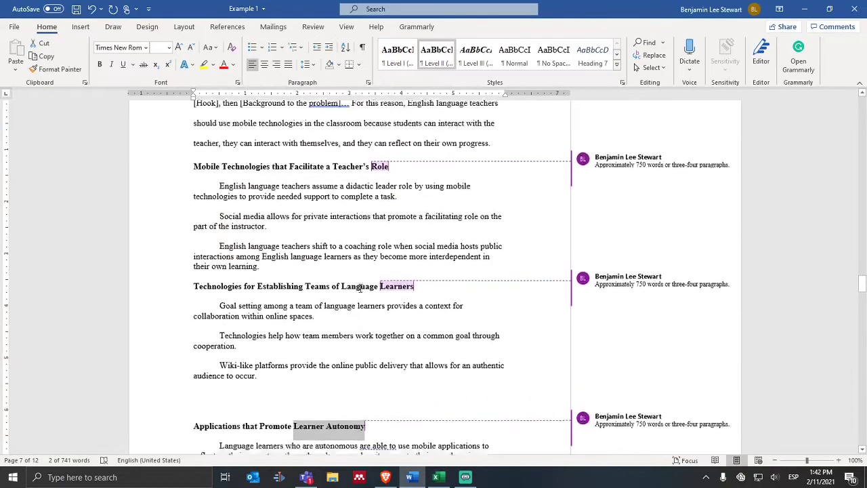
{"action": "left_click", "coordinate": [382, 245]}
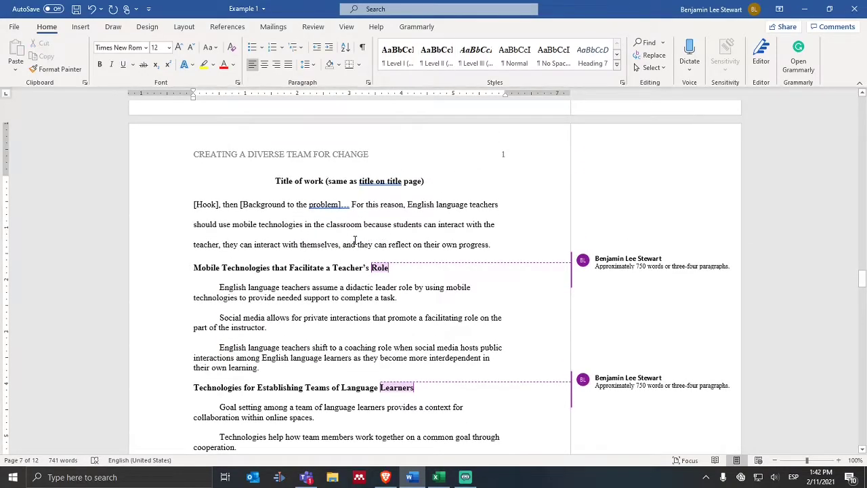
{"action": "left_click_drag", "start_coordinate": [354, 245], "coordinate": [486, 245]}
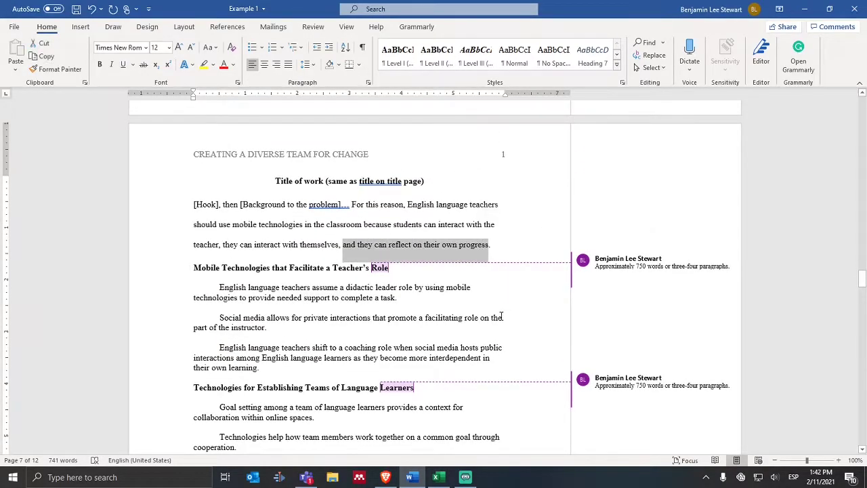
{"action": "scroll", "coordinate": [426, 302], "scroll_direction": "down", "scroll_amount": 1}
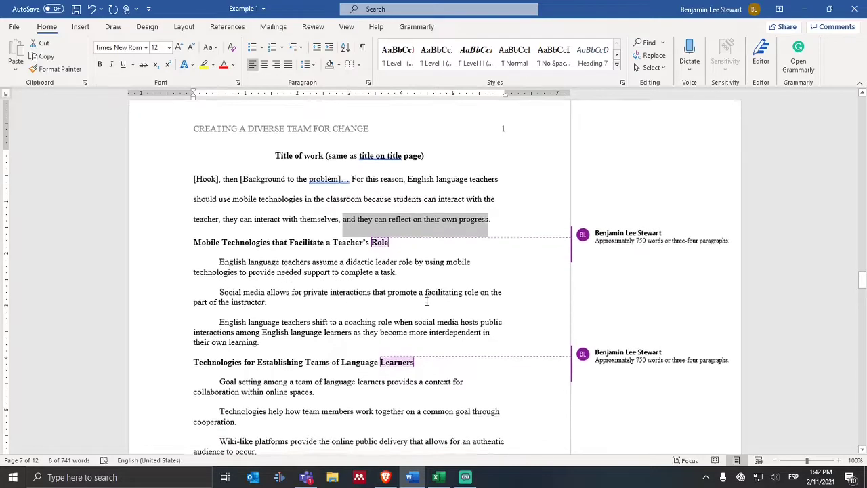
{"action": "left_click", "coordinate": [279, 218]}
{"action": "left_click_drag", "start_coordinate": [236, 218], "coordinate": [338, 218]}
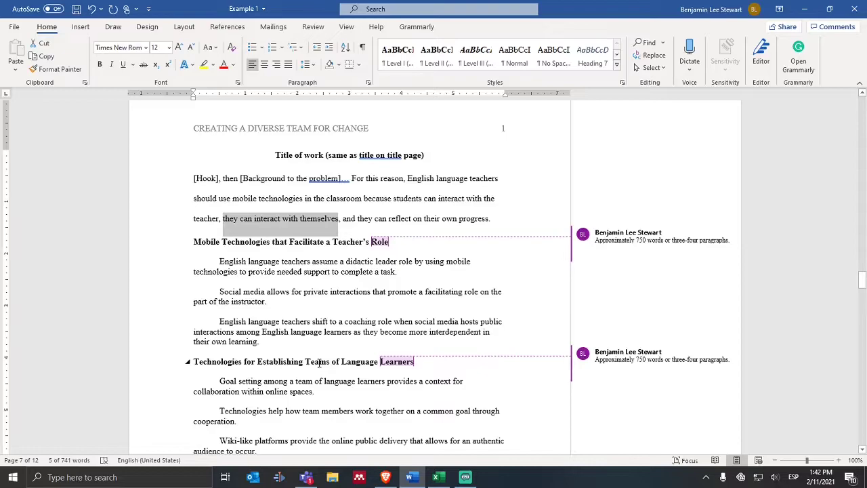
{"action": "left_click", "coordinate": [285, 242]}
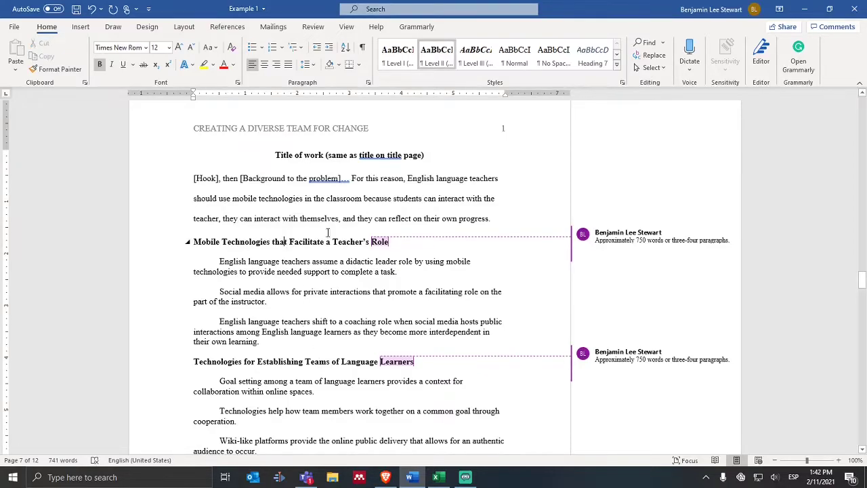
{"action": "left_click", "coordinate": [202, 218]}
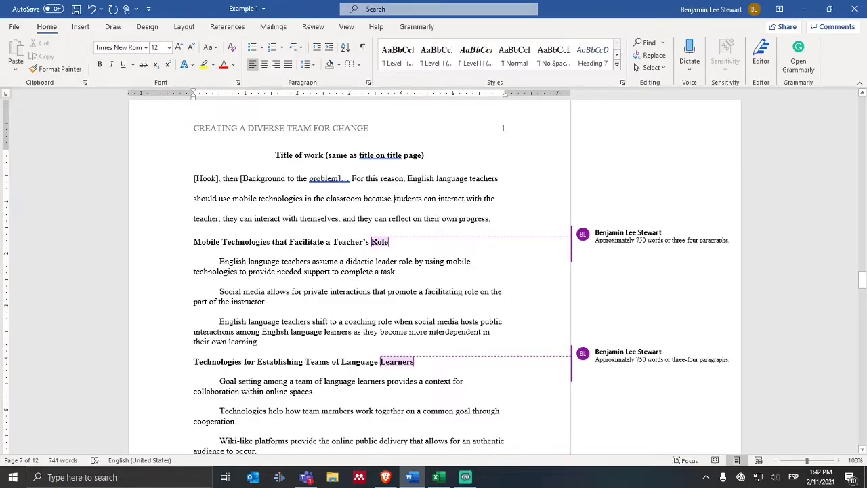
{"action": "left_click_drag", "start_coordinate": [395, 198], "coordinate": [491, 217]}
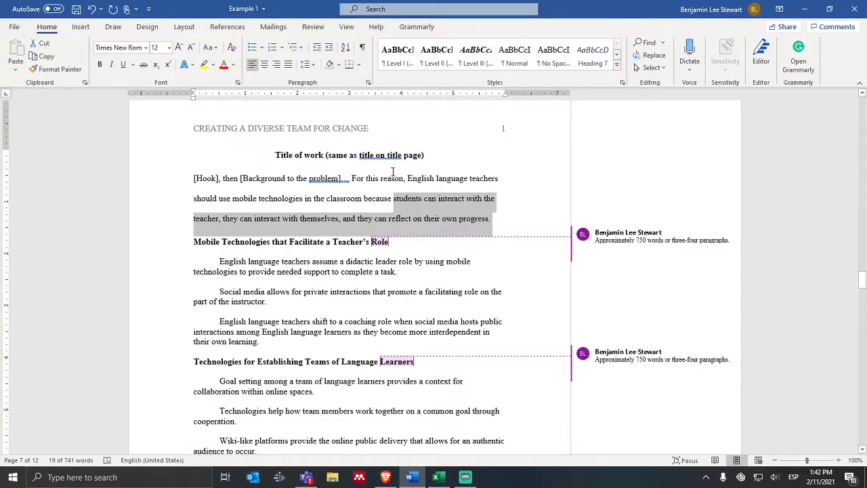
{"action": "left_click", "coordinate": [418, 215]}
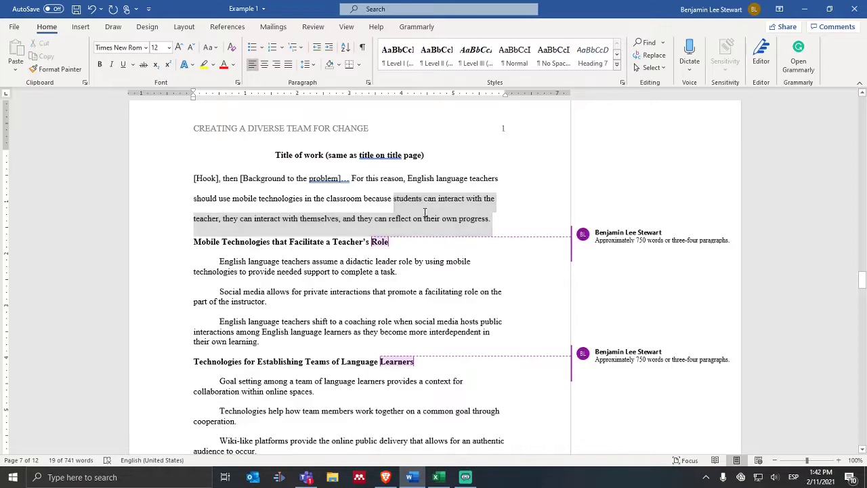
{"action": "left_click", "coordinate": [299, 241]}
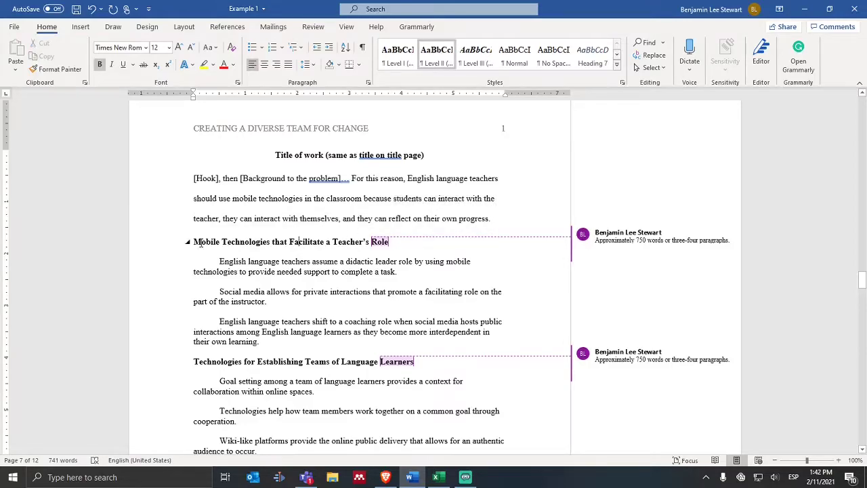
{"action": "triple_click", "coordinate": [241, 242]}
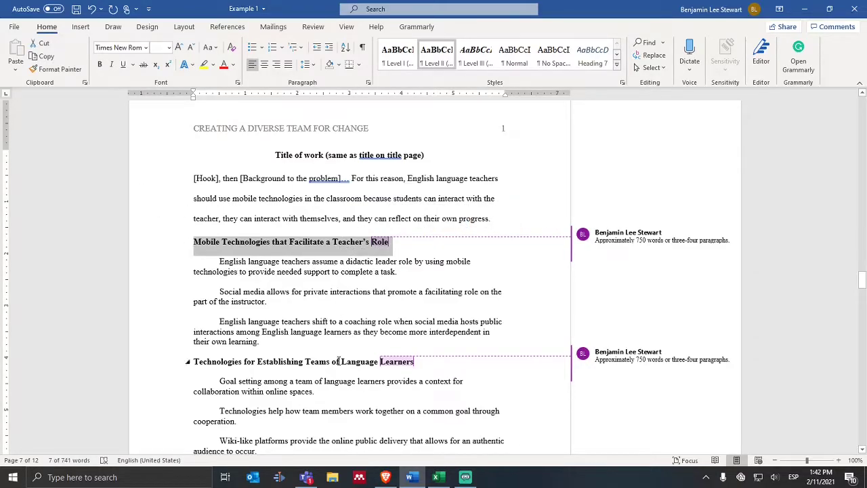
{"action": "scroll", "coordinate": [337, 295], "scroll_direction": "down", "scroll_amount": 4}
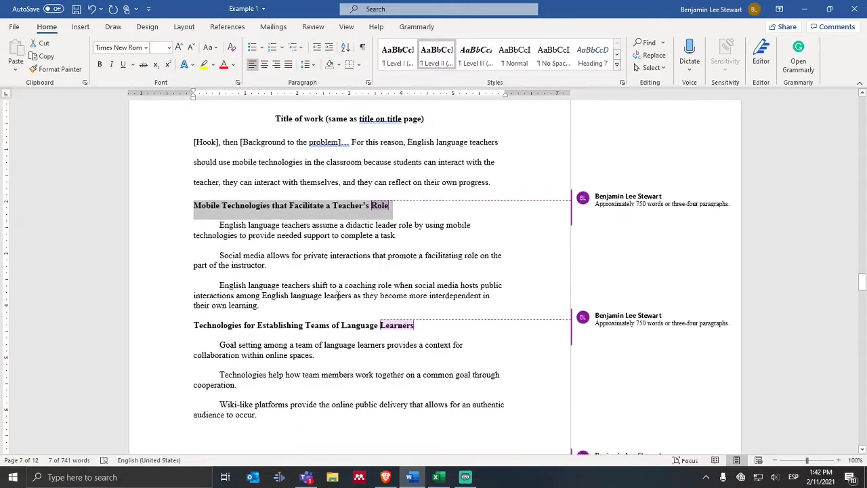
{"action": "scroll", "coordinate": [315, 327], "scroll_direction": "up", "scroll_amount": 3}
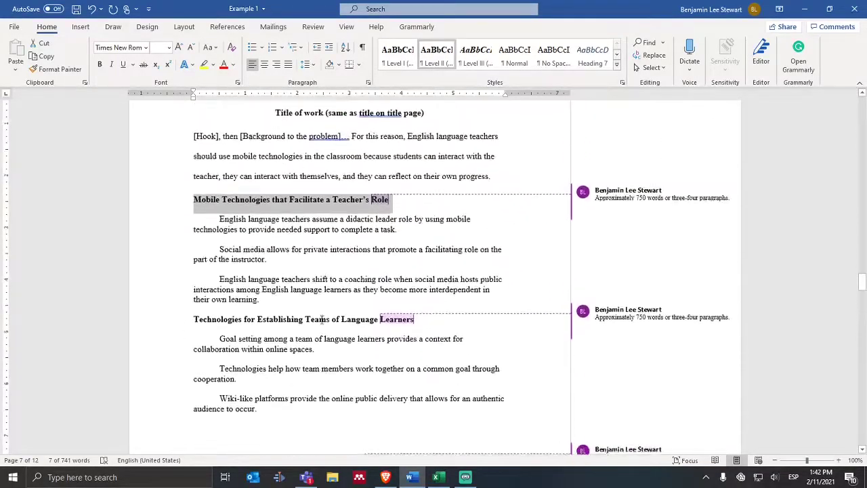
{"action": "scroll", "coordinate": [352, 223], "scroll_direction": "down", "scroll_amount": 3}
{"action": "scroll", "coordinate": [369, 178], "scroll_direction": "up", "scroll_amount": 1}
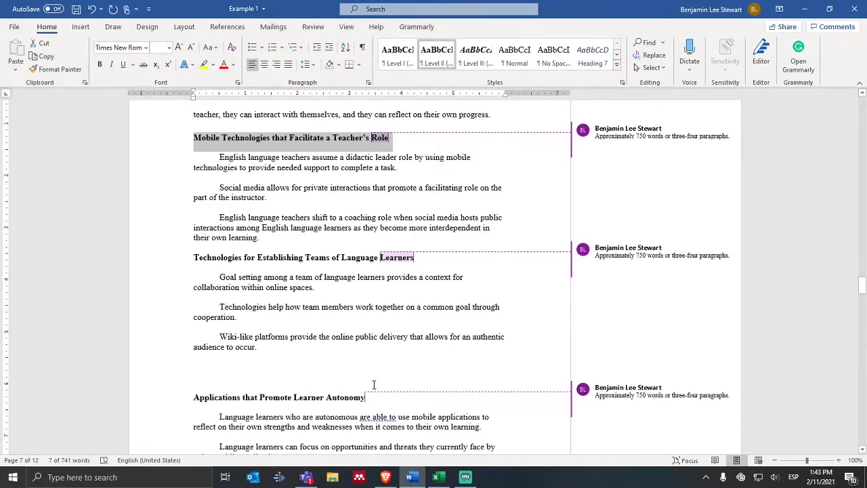
{"action": "scroll", "coordinate": [374, 387], "scroll_direction": "up", "scroll_amount": 3}
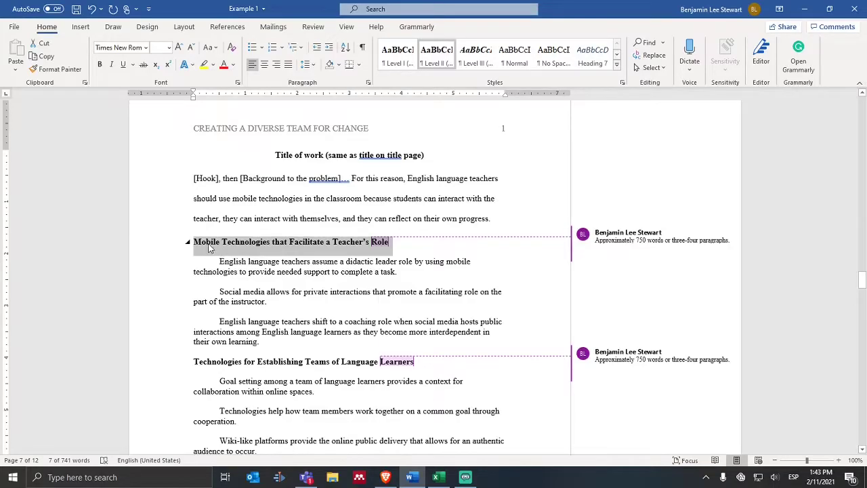
{"action": "scroll", "coordinate": [279, 355], "scroll_direction": "down", "scroll_amount": 1}
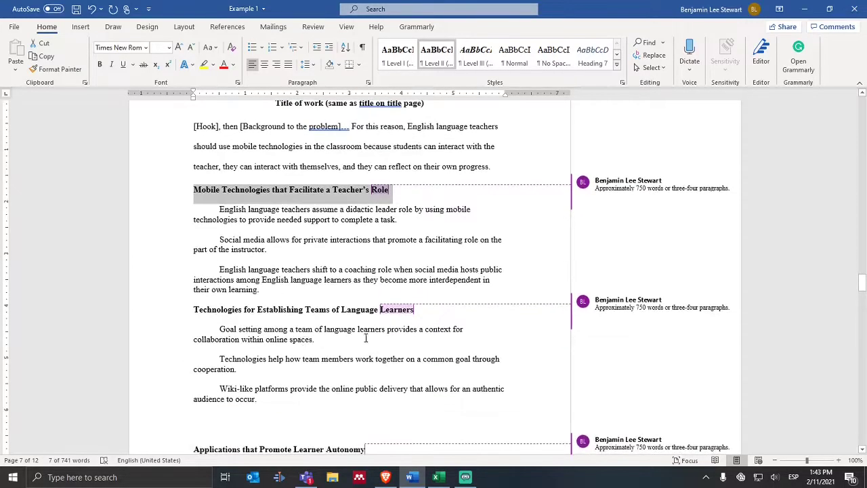
{"action": "scroll", "coordinate": [364, 330], "scroll_direction": "up", "scroll_amount": 1}
{"action": "scroll", "coordinate": [336, 333], "scroll_direction": "up", "scroll_amount": 1}
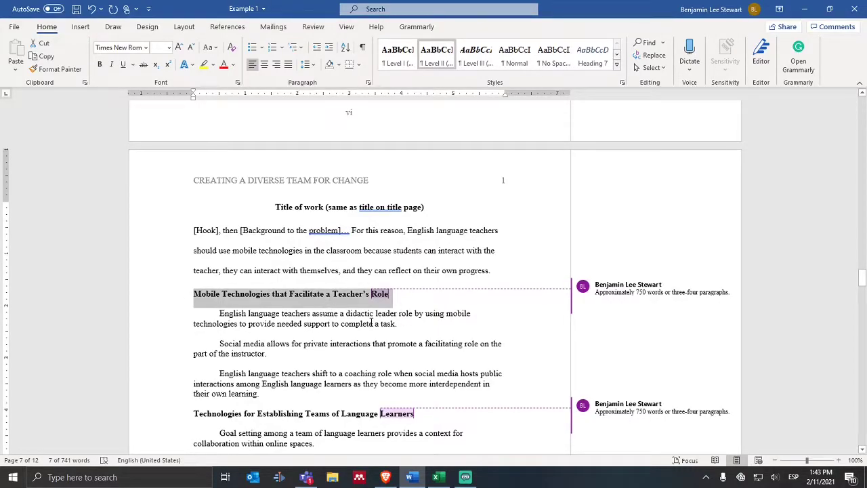
{"action": "scroll", "coordinate": [371, 321], "scroll_direction": "down", "scroll_amount": 1}
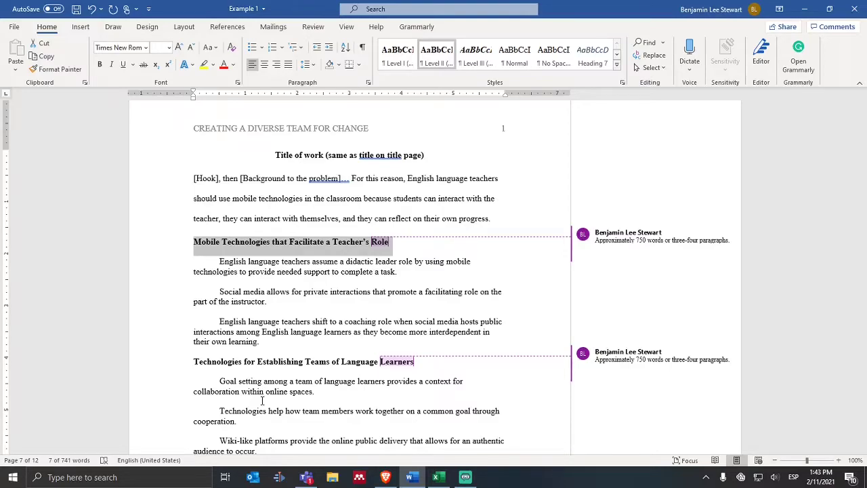
{"action": "left_click", "coordinate": [612, 250]}
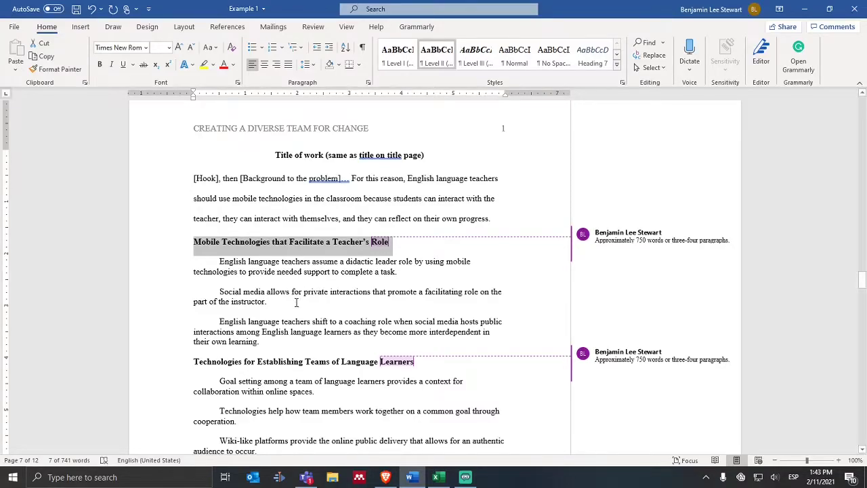
{"action": "scroll", "coordinate": [296, 300], "scroll_direction": "down", "scroll_amount": 3}
{"action": "scroll", "coordinate": [352, 271], "scroll_direction": "up", "scroll_amount": 2}
{"action": "scroll", "coordinate": [342, 322], "scroll_direction": "up", "scroll_amount": 1}
{"action": "scroll", "coordinate": [248, 256], "scroll_direction": "down", "scroll_amount": 1}
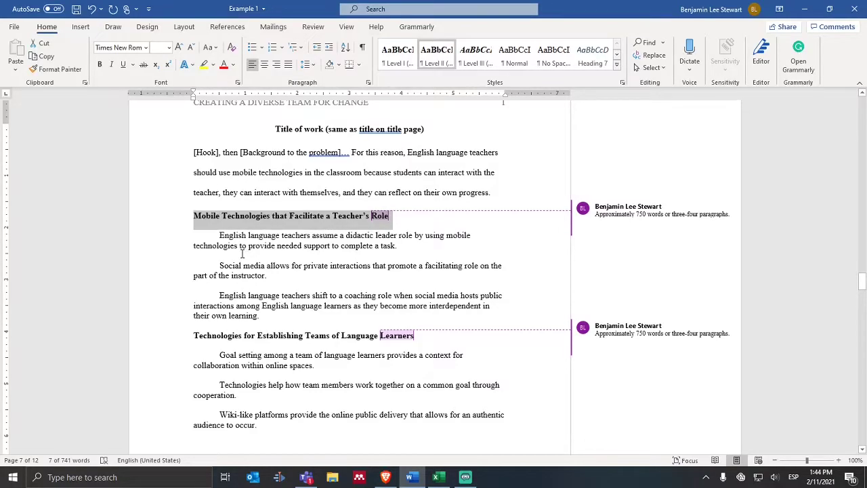
{"action": "scroll", "coordinate": [242, 252], "scroll_direction": "down", "scroll_amount": 2}
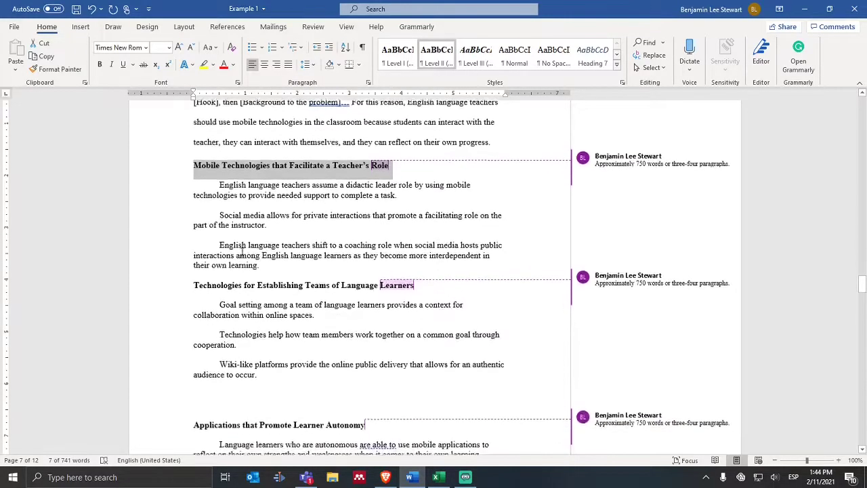
{"action": "scroll", "coordinate": [243, 252], "scroll_direction": "up", "scroll_amount": 2}
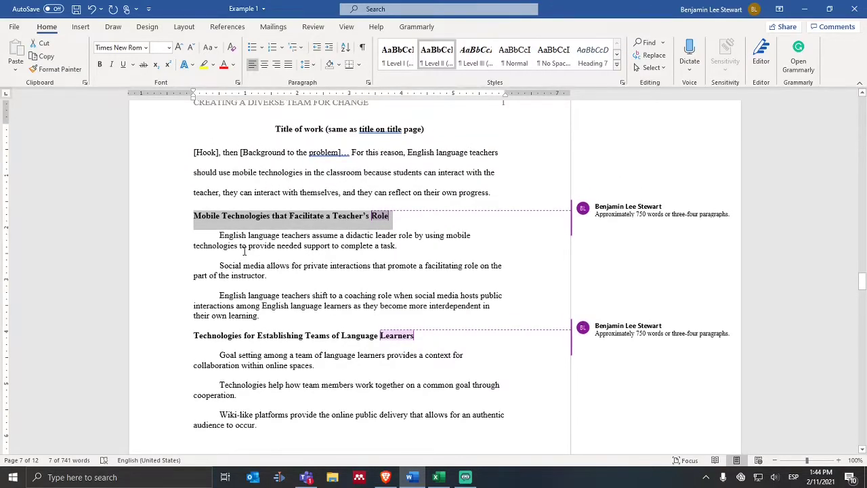
{"action": "left_click", "coordinate": [245, 251]}
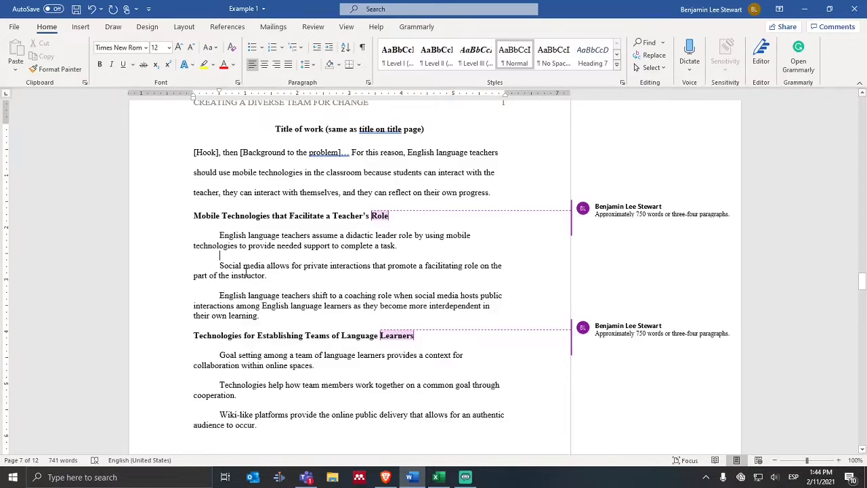
{"action": "left_click_drag", "start_coordinate": [219, 235], "coordinate": [396, 245]}
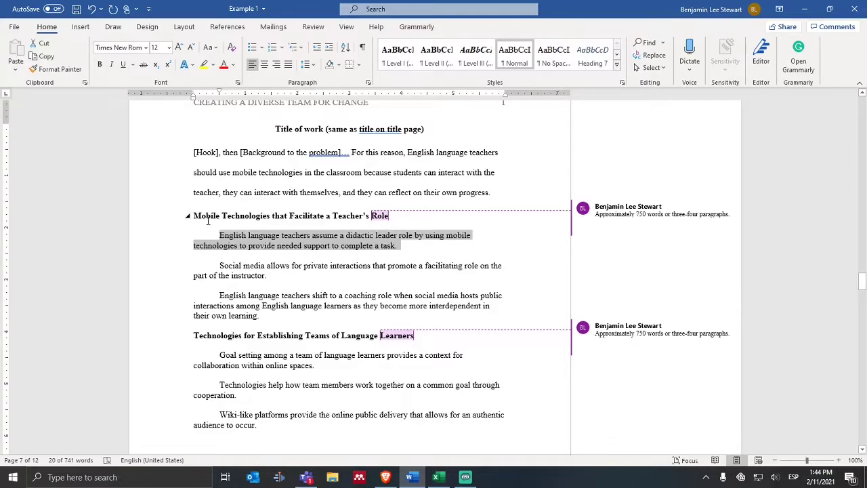
{"action": "left_click", "coordinate": [335, 266]}
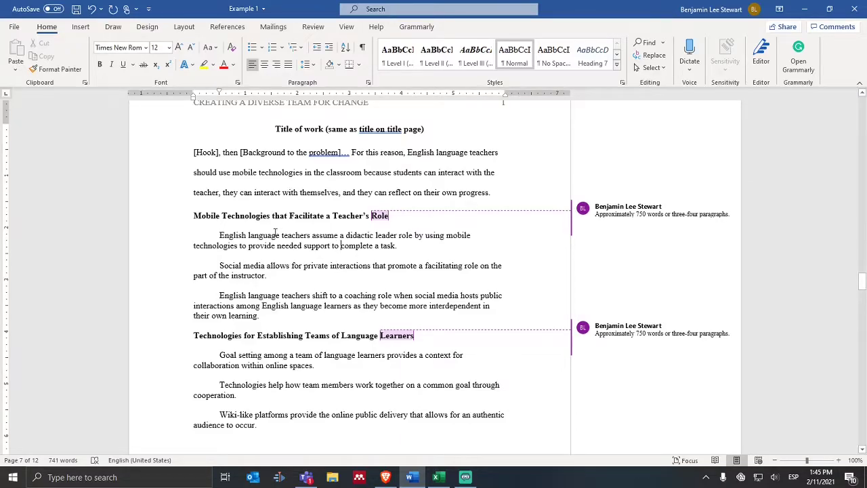
{"action": "triple_click", "coordinate": [227, 234]}
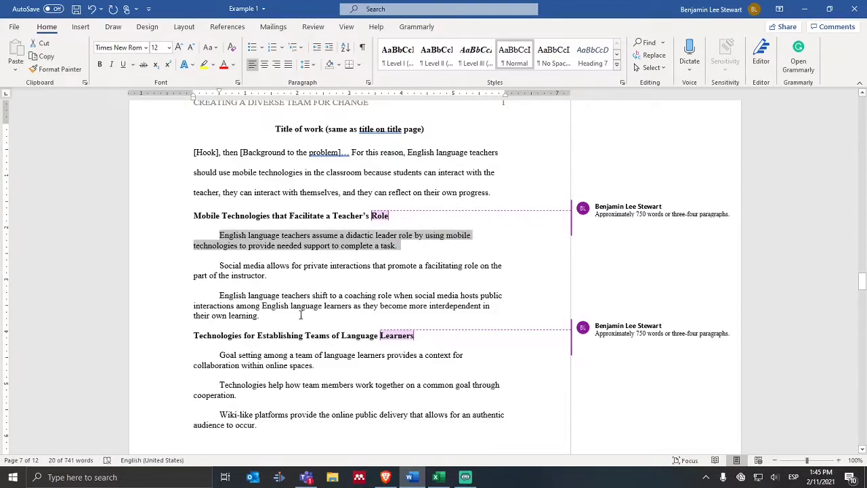
{"action": "left_click", "coordinate": [373, 238]}
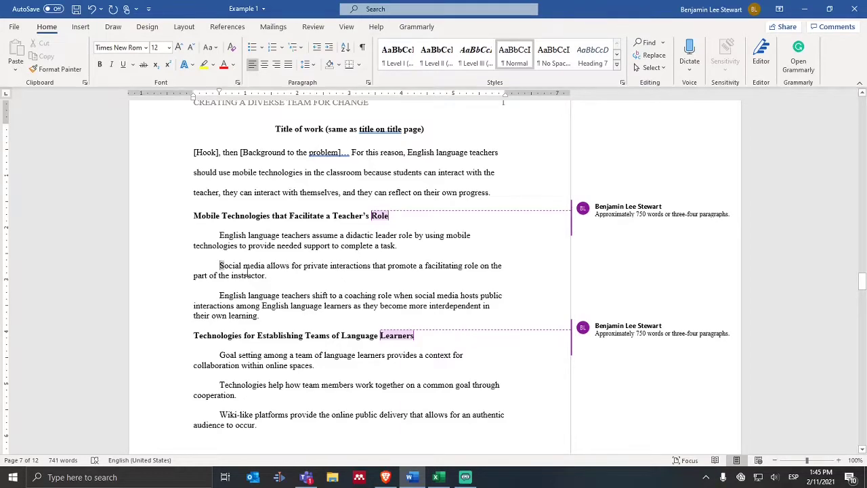
{"action": "left_click_drag", "start_coordinate": [218, 267], "coordinate": [268, 275]}
{"action": "left_click", "coordinate": [367, 296]}
{"action": "left_click_drag", "start_coordinate": [220, 299], "coordinate": [265, 321]}
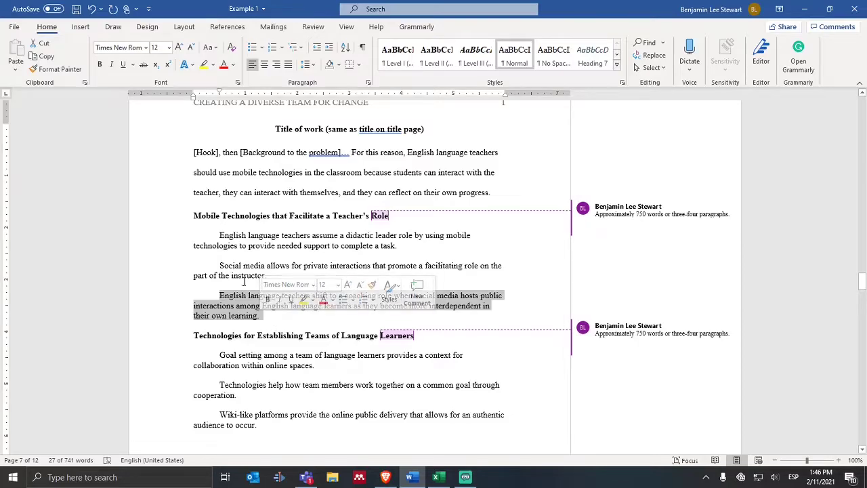
{"action": "left_click", "coordinate": [247, 294]}
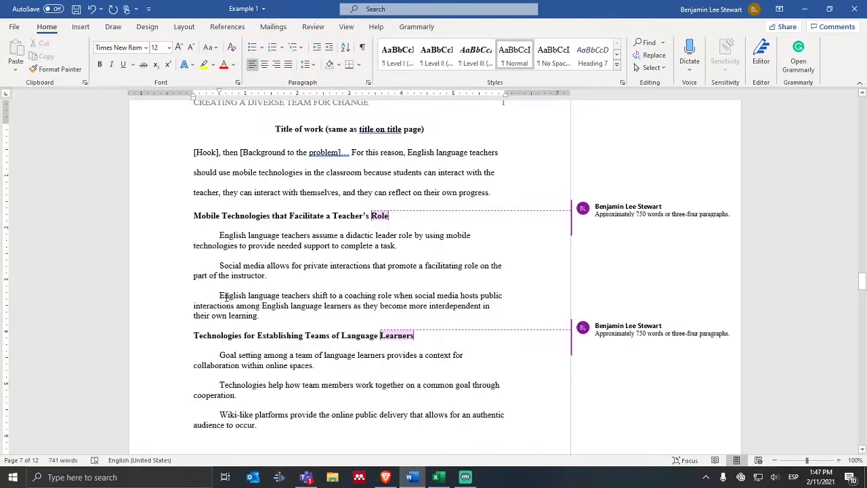
{"action": "left_click_drag", "start_coordinate": [218, 235], "coordinate": [280, 312]}
{"action": "left_click", "coordinate": [280, 312]}
{"action": "left_click_drag", "start_coordinate": [195, 216], "coordinate": [396, 223]}
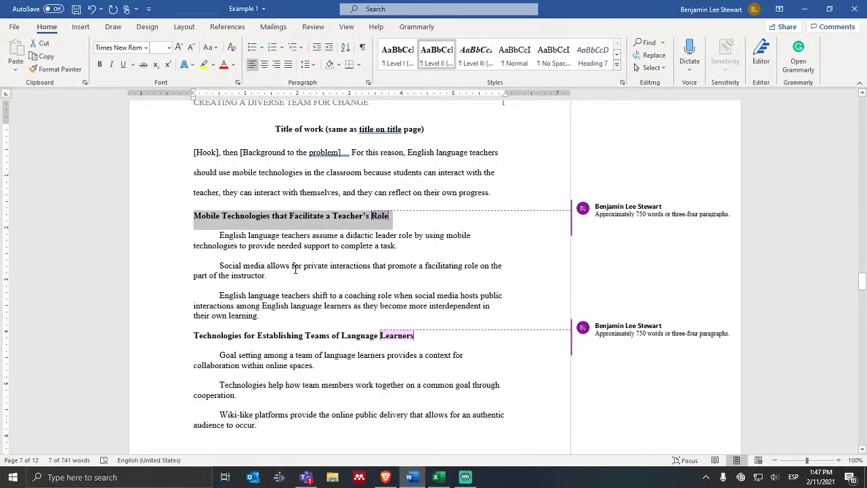
{"action": "left_click", "coordinate": [218, 235]}
{"action": "left_click_drag", "start_coordinate": [218, 235], "coordinate": [400, 246]}
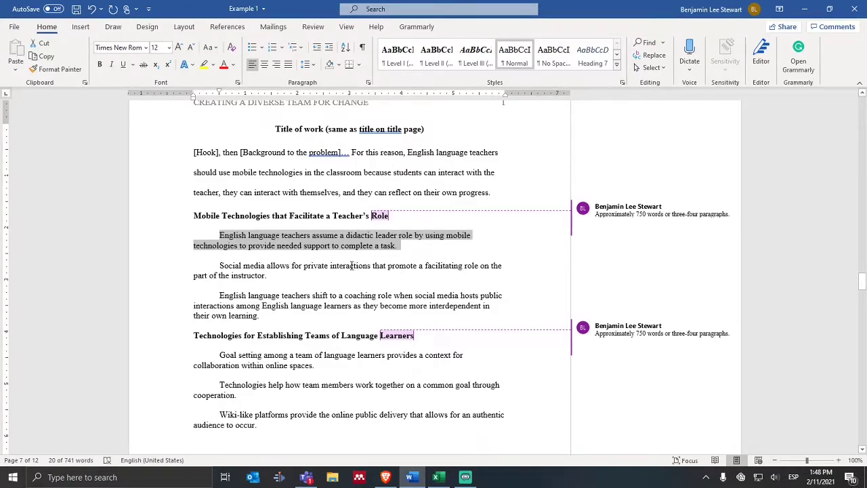
{"action": "left_click", "coordinate": [236, 237]}
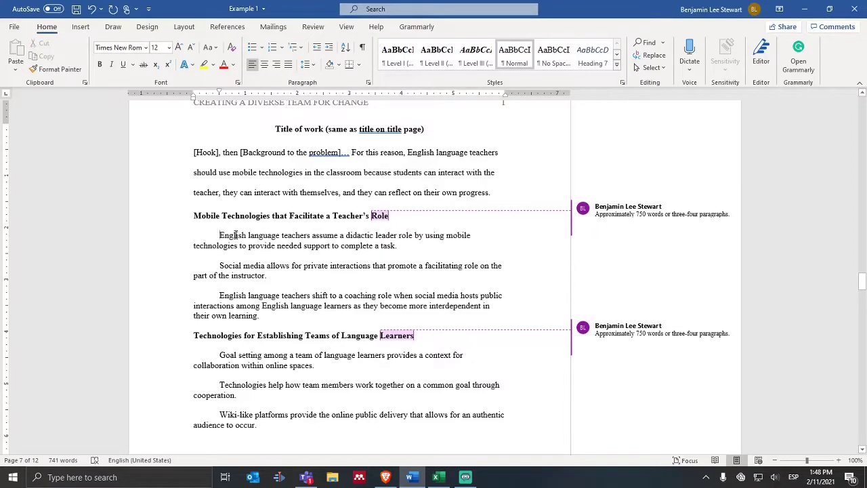
{"action": "left_click_drag", "start_coordinate": [215, 233], "coordinate": [418, 251]}
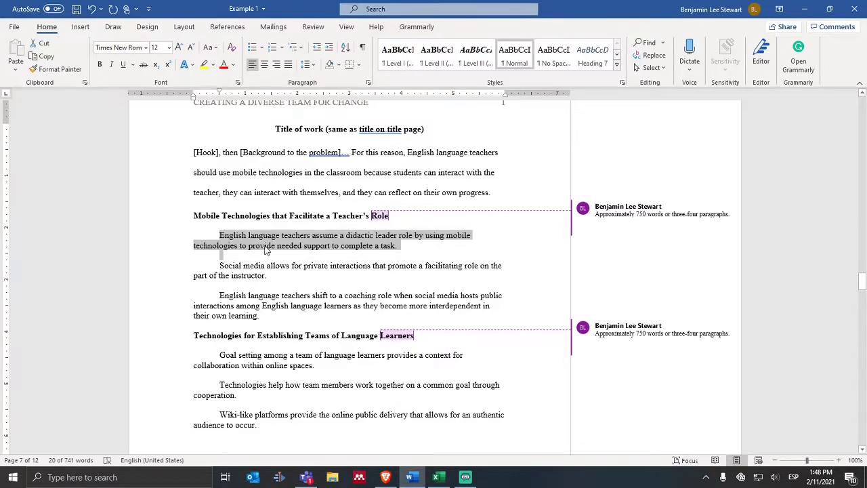
{"action": "left_click", "coordinate": [251, 306]}
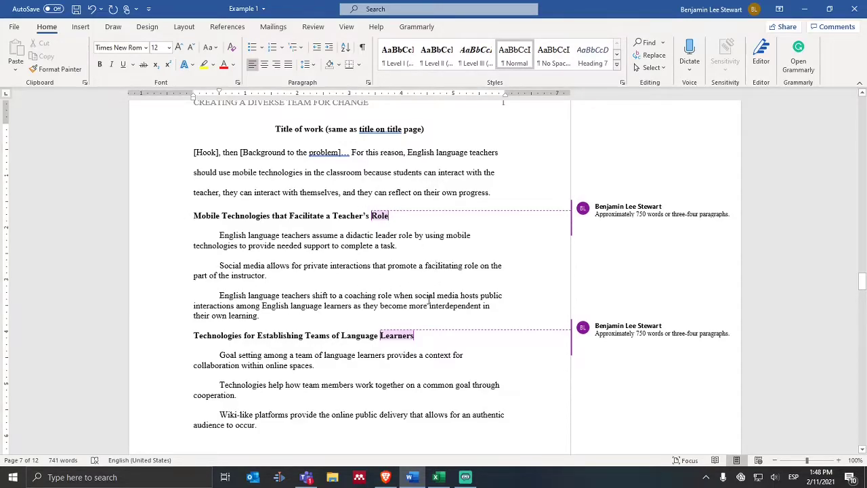
{"action": "left_click", "coordinate": [357, 296]}
{"action": "scroll", "coordinate": [246, 205], "scroll_direction": "down", "scroll_amount": 2}
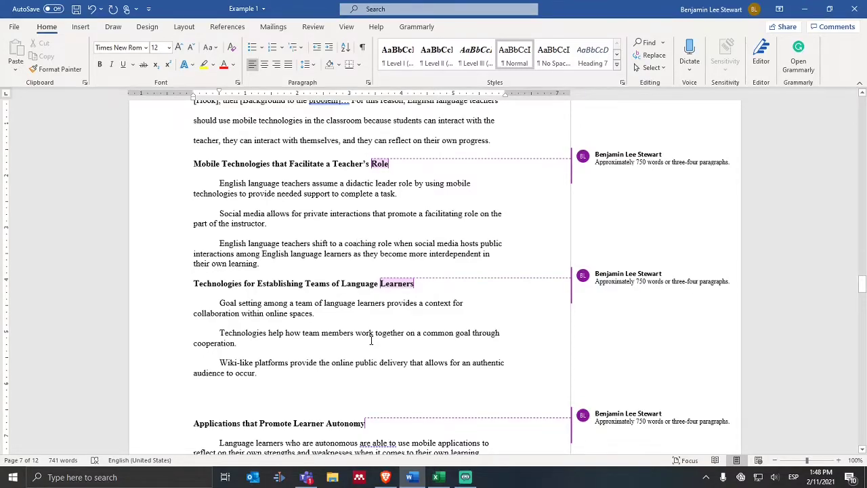
{"action": "double_click", "coordinate": [221, 304]}
{"action": "left_click_drag", "start_coordinate": [258, 305], "coordinate": [316, 315]}
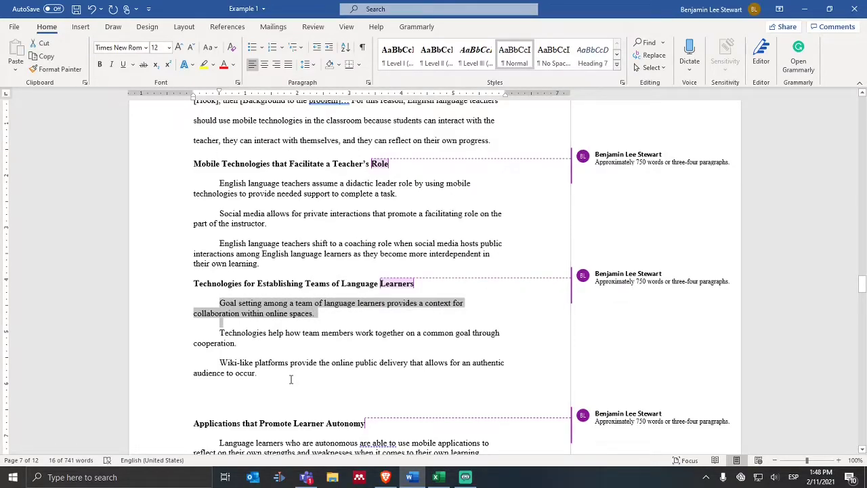
{"action": "left_click", "coordinate": [318, 323]}
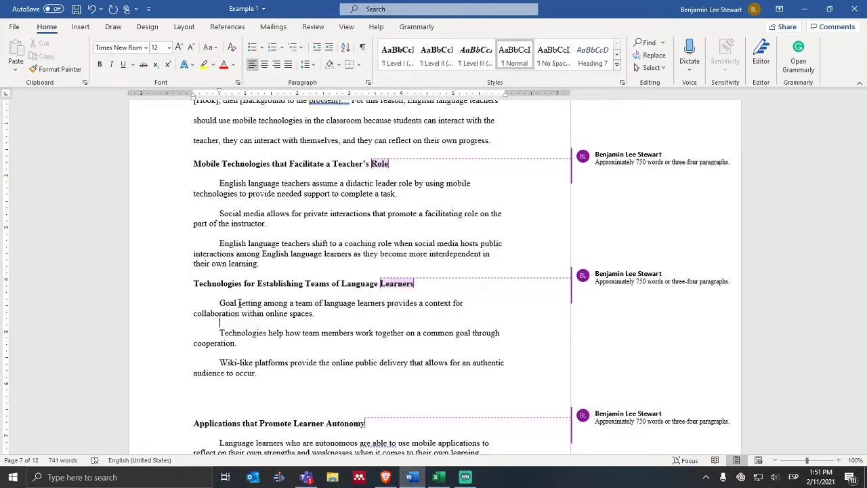
{"action": "scroll", "coordinate": [270, 359], "scroll_direction": "down", "scroll_amount": 2}
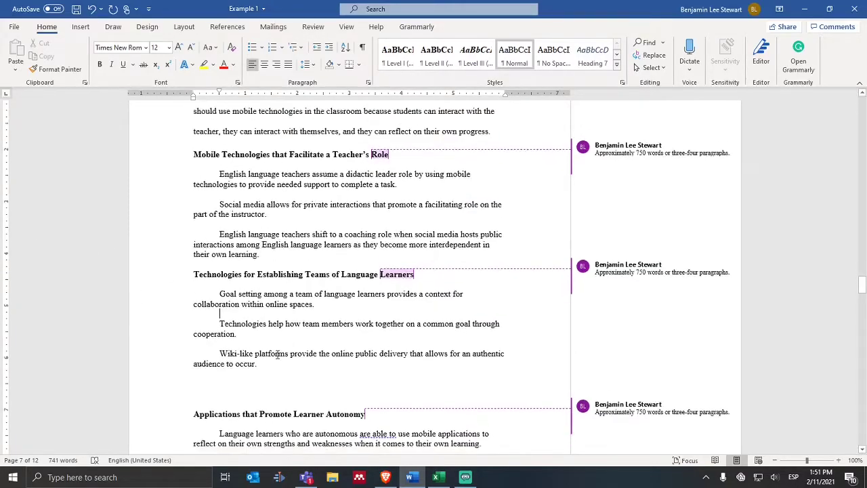
{"action": "left_click", "coordinate": [245, 347]}
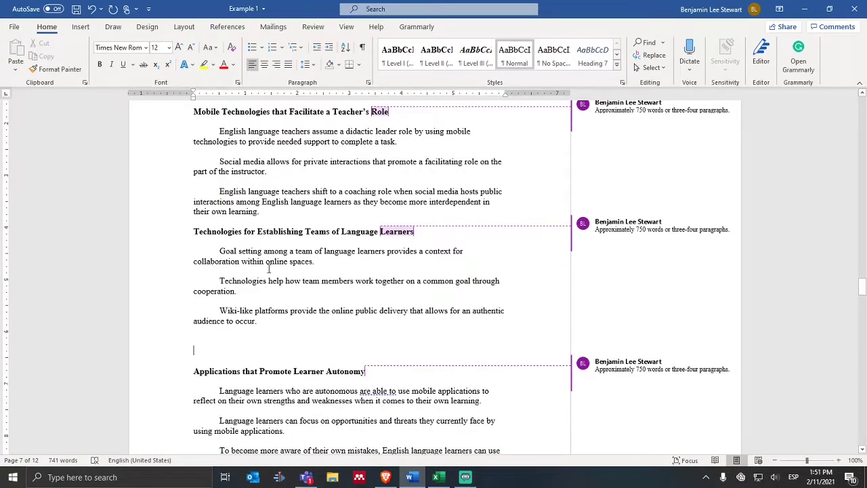
{"action": "left_click_drag", "start_coordinate": [219, 251], "coordinate": [195, 340]}
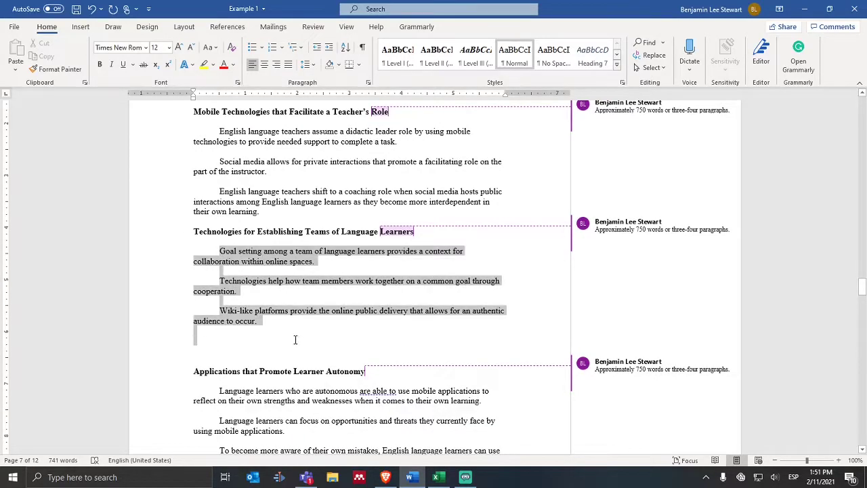
{"action": "scroll", "coordinate": [249, 238], "scroll_direction": "down", "scroll_amount": 4}
{"action": "scroll", "coordinate": [248, 204], "scroll_direction": "up", "scroll_amount": 2}
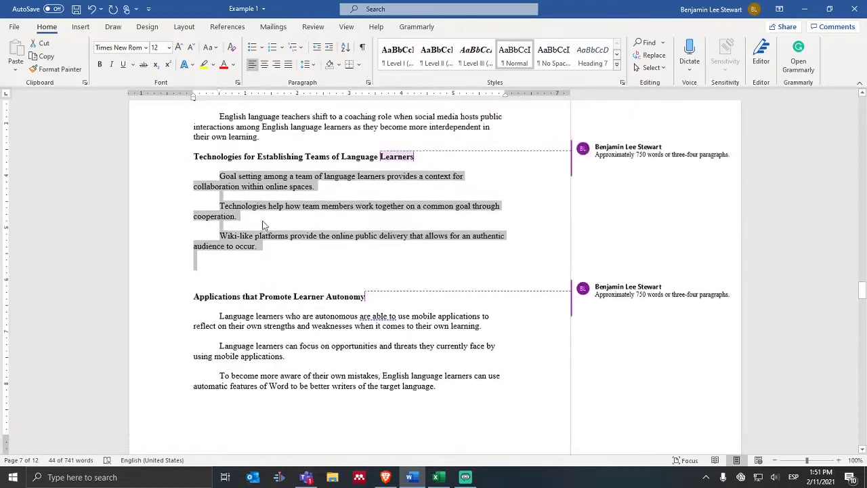
{"action": "scroll", "coordinate": [251, 241], "scroll_direction": "down", "scroll_amount": 2}
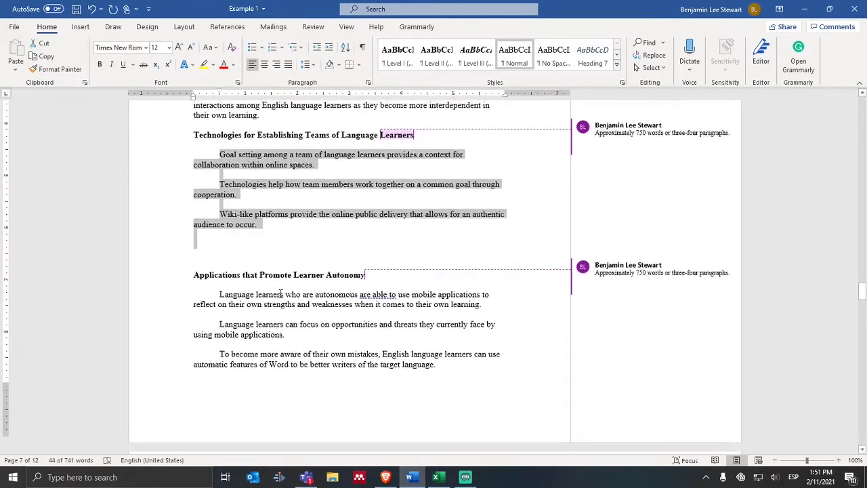
{"action": "left_click", "coordinate": [206, 268]}
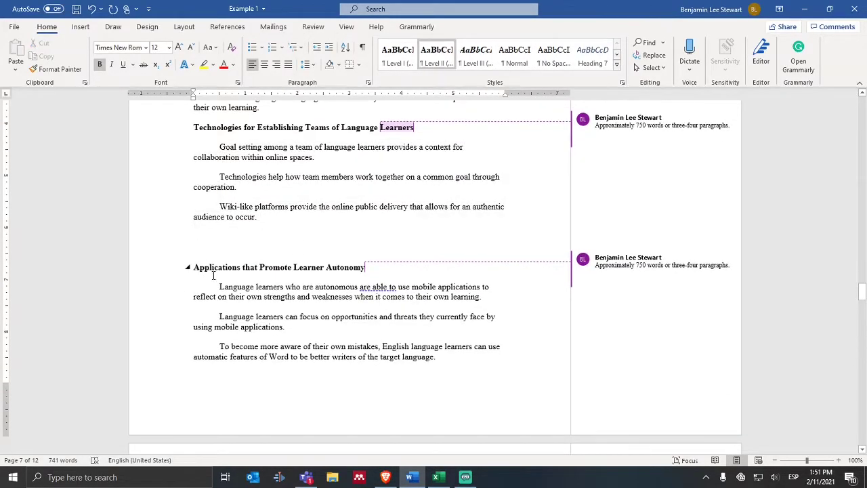
{"action": "left_click", "coordinate": [268, 299]}
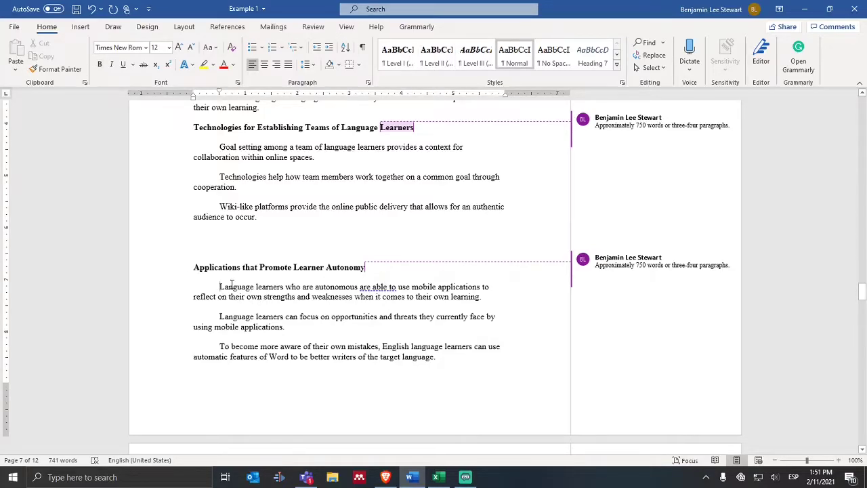
{"action": "left_click_drag", "start_coordinate": [218, 285], "coordinate": [504, 299]}
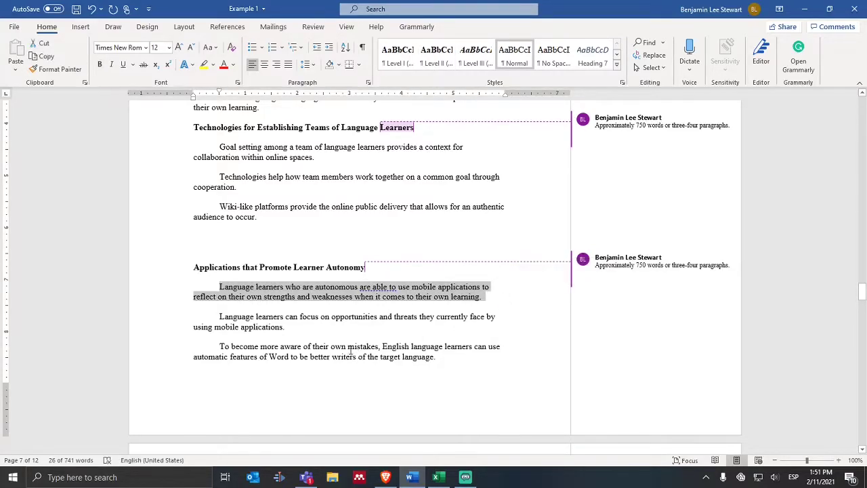
{"action": "left_click", "coordinate": [351, 308]}
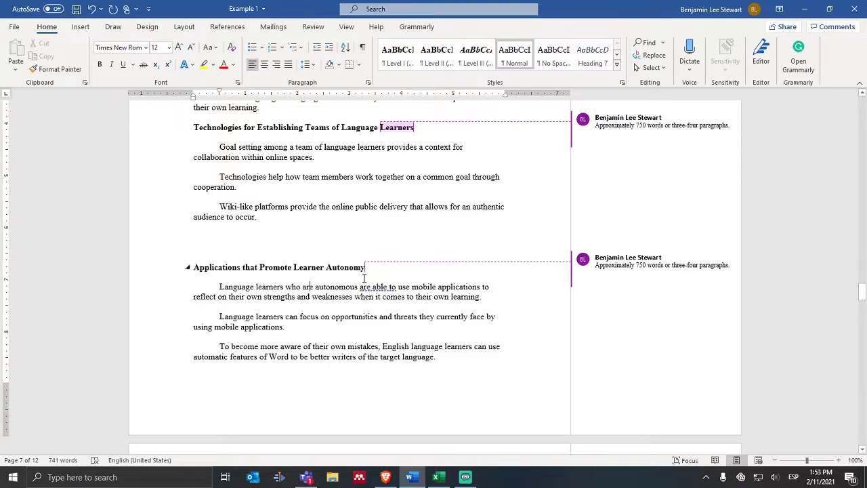
{"action": "left_click", "coordinate": [331, 316]}
{"action": "scroll", "coordinate": [300, 342], "scroll_direction": "up", "scroll_amount": 2}
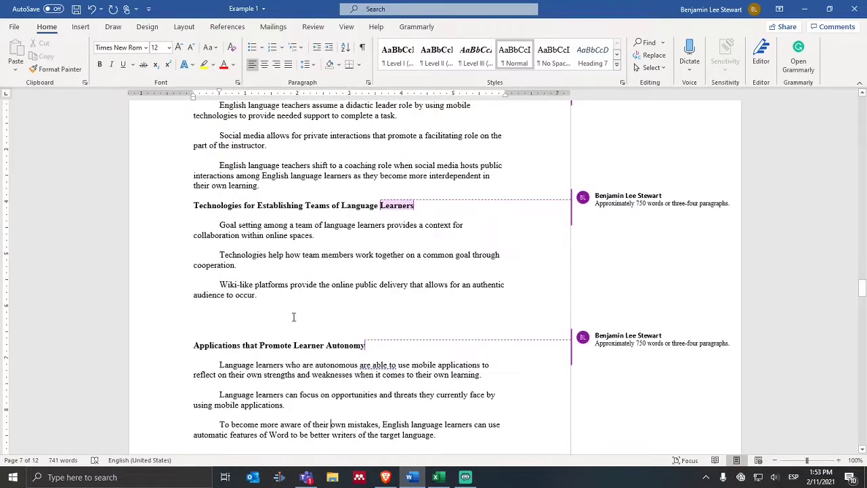
{"action": "scroll", "coordinate": [294, 316], "scroll_direction": "up", "scroll_amount": 4}
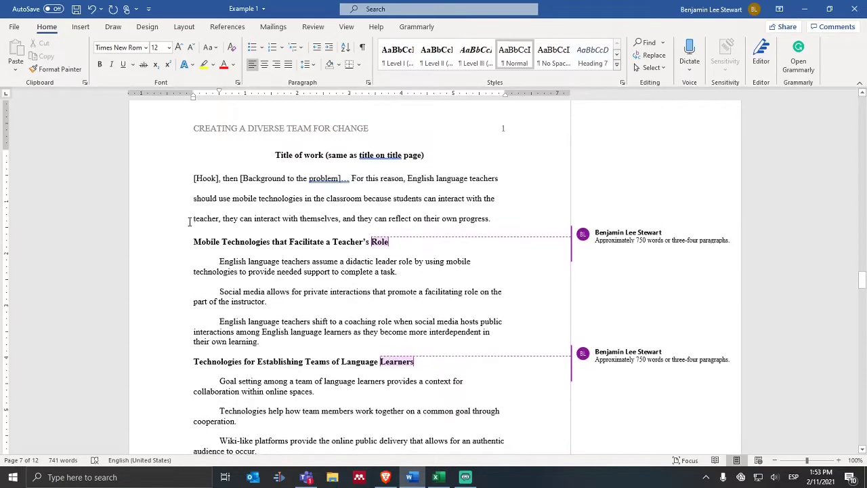
{"action": "scroll", "coordinate": [262, 311], "scroll_direction": "down", "scroll_amount": 1}
{"action": "scroll", "coordinate": [265, 326], "scroll_direction": "down", "scroll_amount": 2}
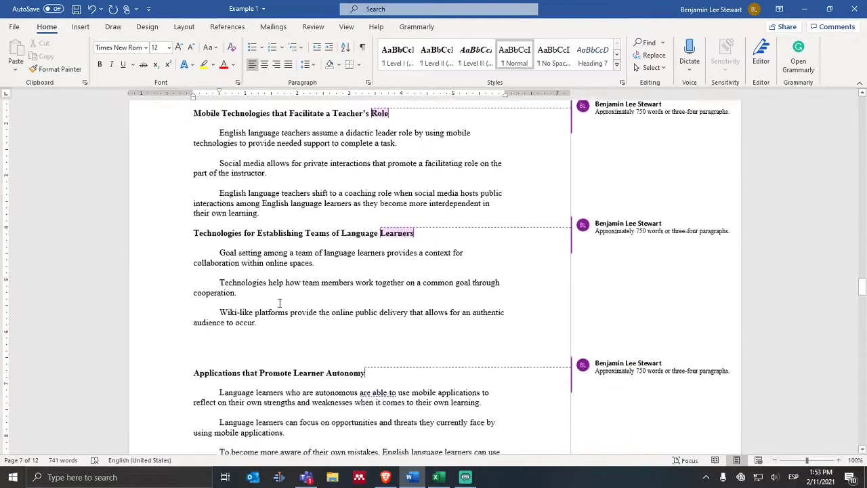
{"action": "scroll", "coordinate": [270, 325], "scroll_direction": "down", "scroll_amount": 1}
{"action": "scroll", "coordinate": [325, 293], "scroll_direction": "up", "scroll_amount": 1}
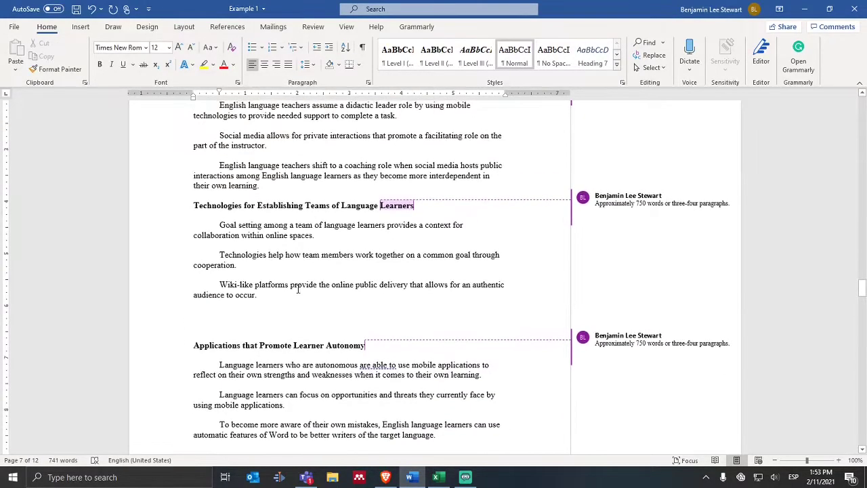
{"action": "scroll", "coordinate": [301, 292], "scroll_direction": "up", "scroll_amount": 2}
{"action": "scroll", "coordinate": [298, 291], "scroll_direction": "up", "scroll_amount": 1}
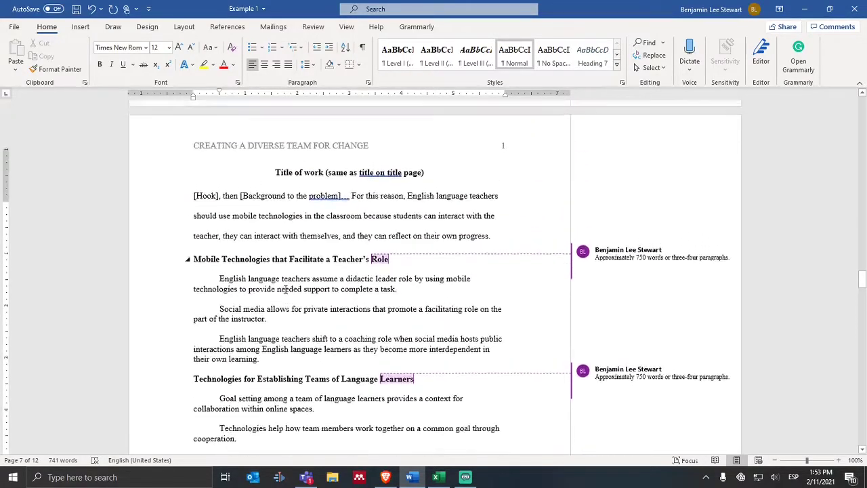
{"action": "scroll", "coordinate": [282, 286], "scroll_direction": "down", "scroll_amount": 1}
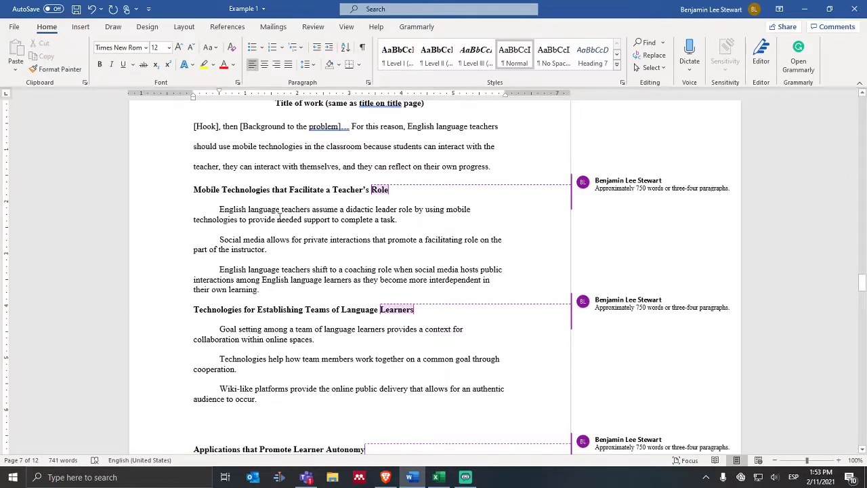
{"action": "scroll", "coordinate": [258, 225], "scroll_direction": "down", "scroll_amount": 1}
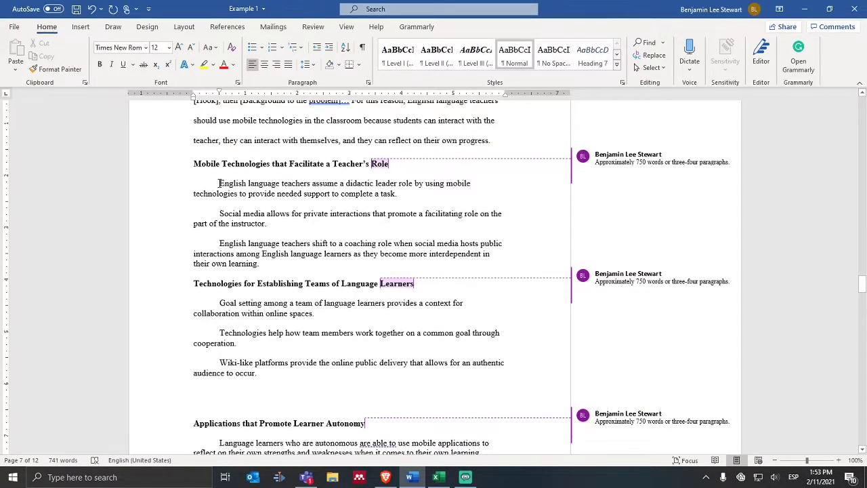
Step: Select in turn the first, Social media, and coaching role paragraphs under Mobile Technologies
{"action": "left_click_drag", "start_coordinate": [219, 183], "coordinate": [398, 194]}
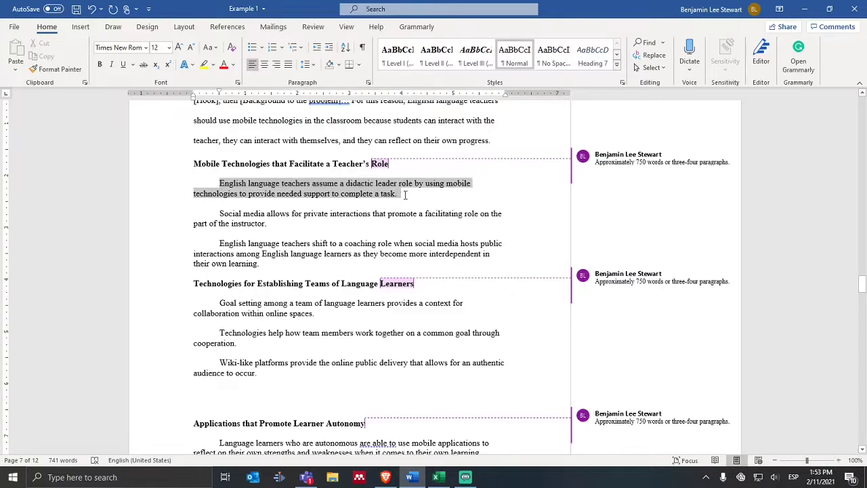
{"action": "triple_click", "coordinate": [230, 216]}
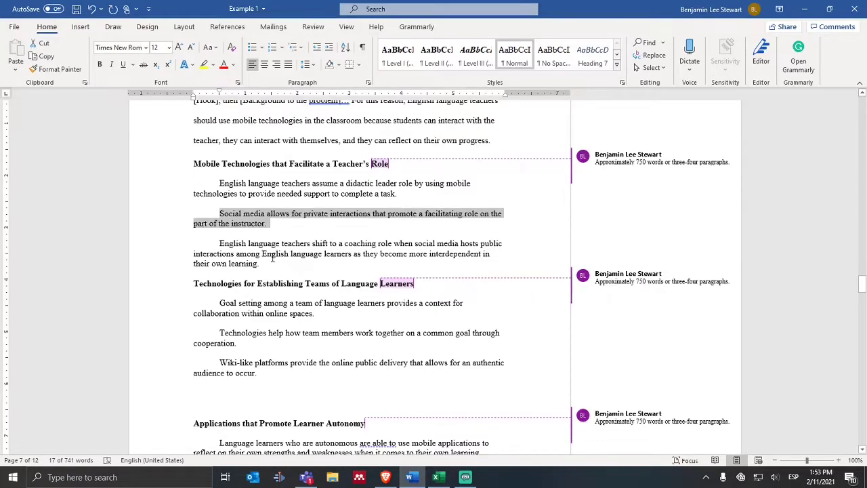
{"action": "left_click_drag", "start_coordinate": [220, 244], "coordinate": [260, 264]}
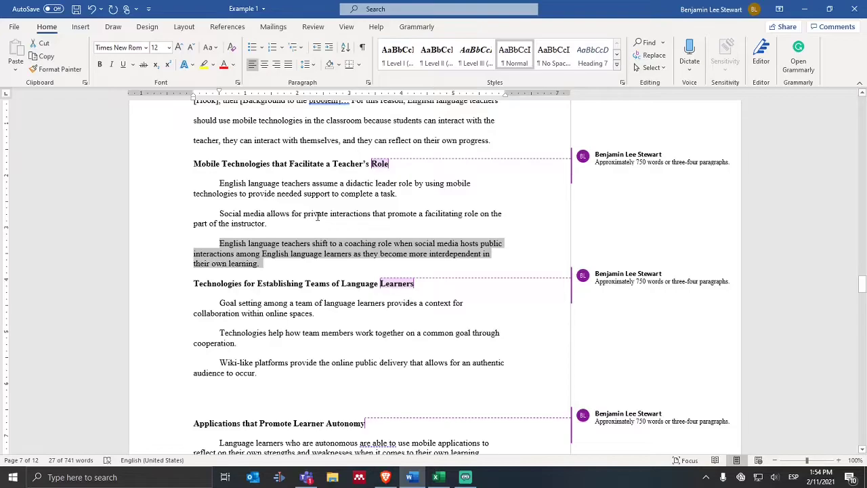
Step: Select all three Mobile Technologies paragraphs together as one block
{"action": "scroll", "coordinate": [298, 211], "scroll_direction": "up", "scroll_amount": 2}
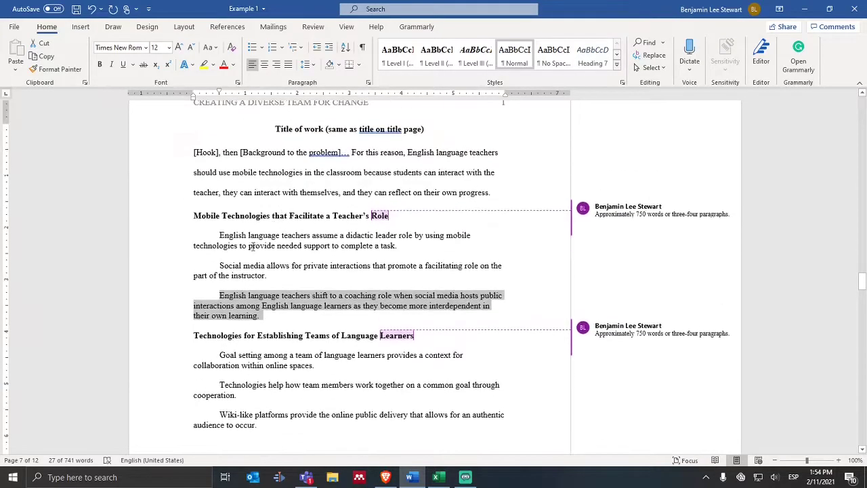
{"action": "left_click", "coordinate": [216, 234]}
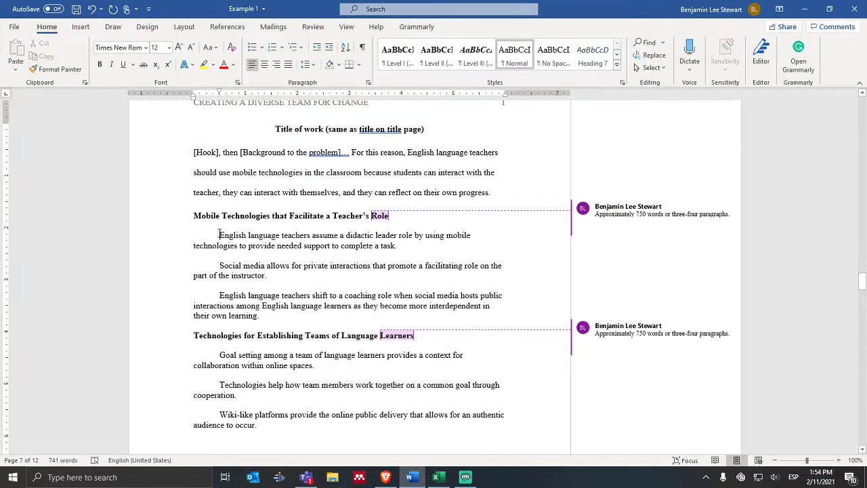
{"action": "left_click_drag", "start_coordinate": [215, 234], "coordinate": [266, 326]}
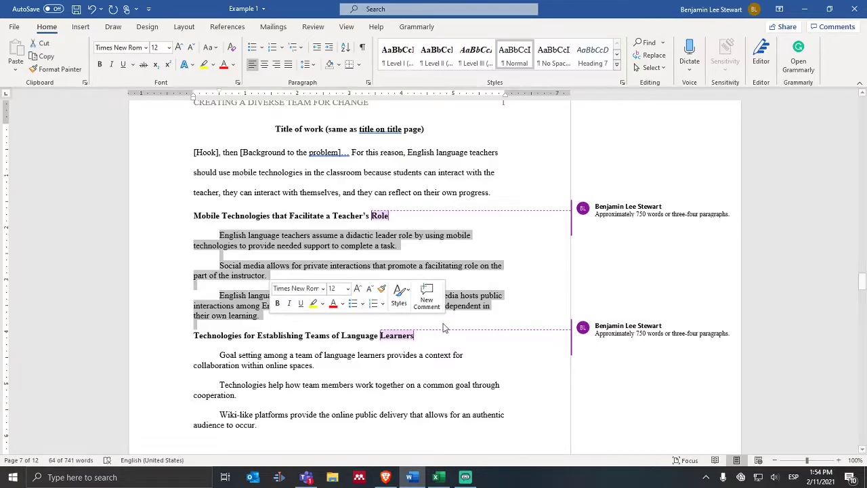